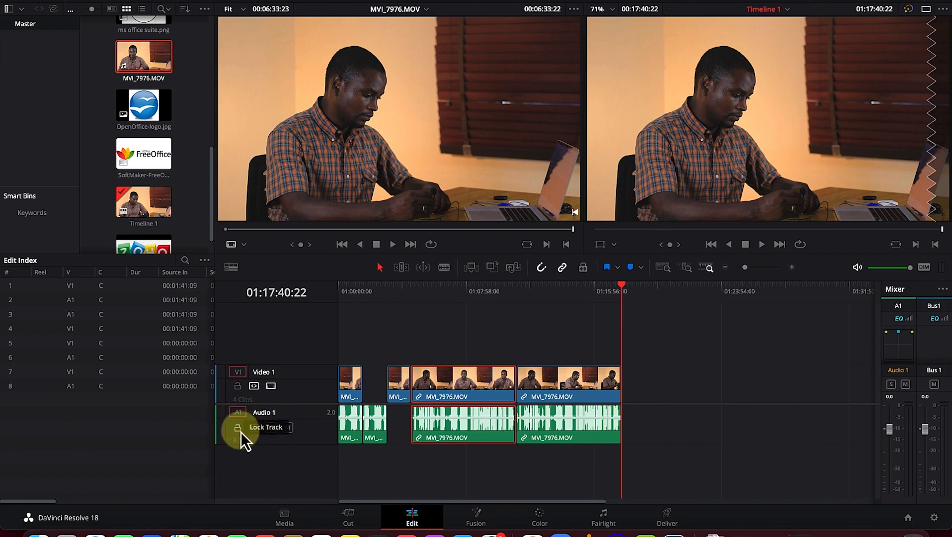
Step: Lock the Video 1 track and unlock it again
{"action": "left_click", "coordinate": [238, 388]}
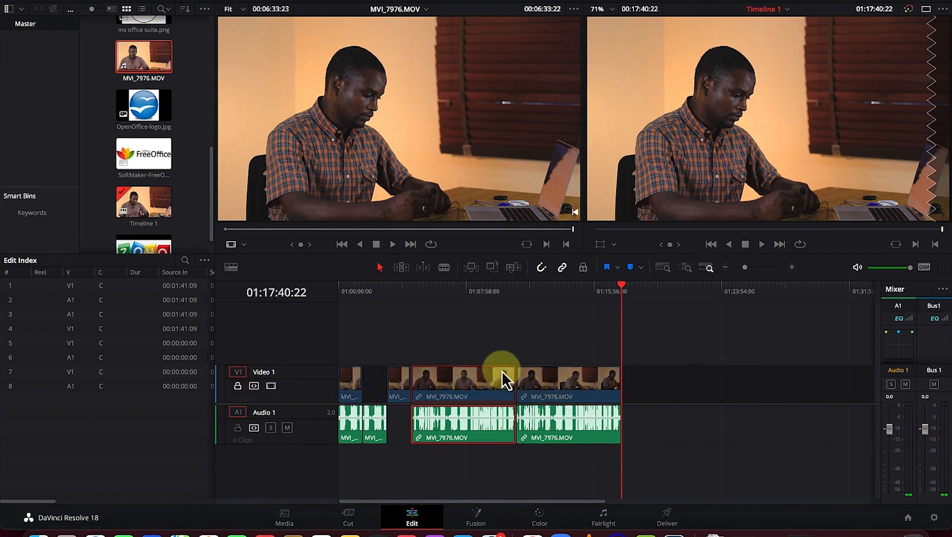
{"action": "left_click", "coordinate": [239, 386]}
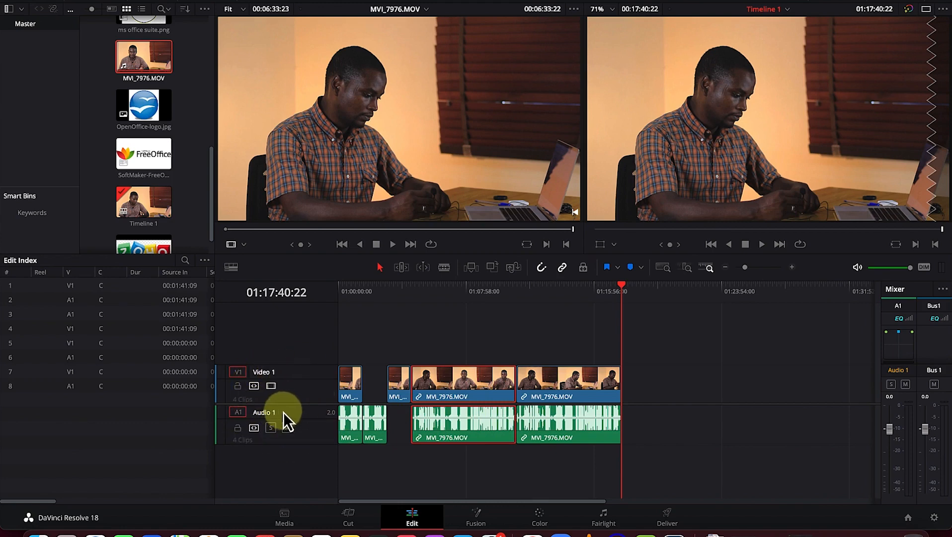
Step: Examine the commands for adding, moving and deleting tracks in the timeline's track header area
{"action": "right_click", "coordinate": [284, 461]}
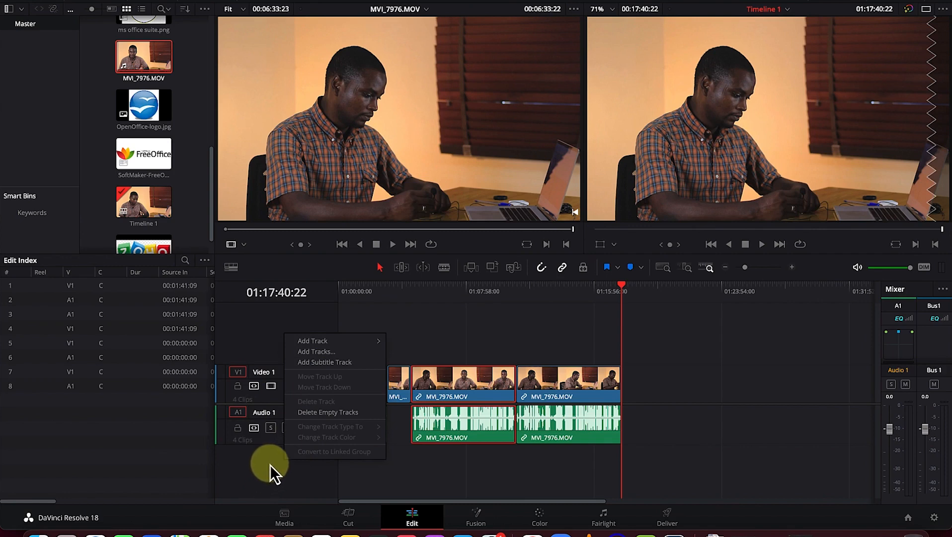
{"action": "mouse_move", "coordinate": [330, 340]}
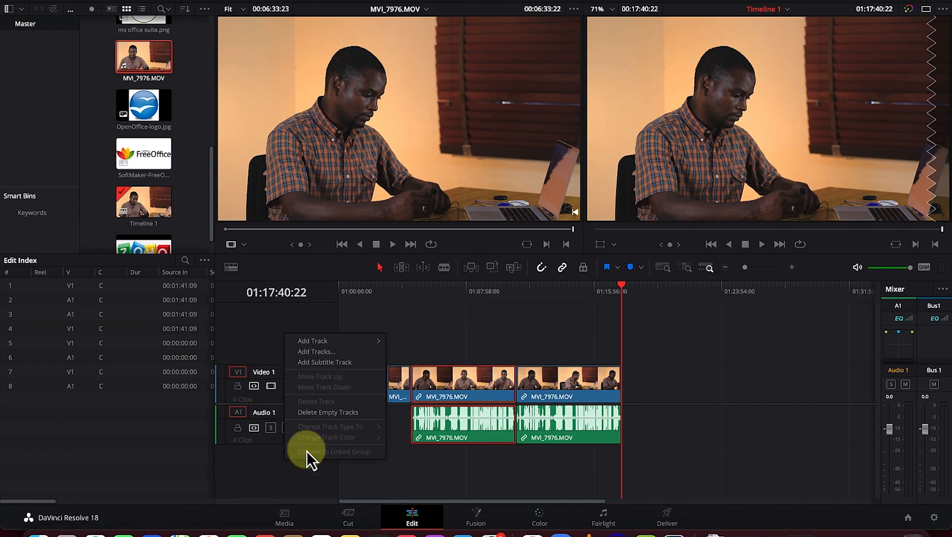
{"action": "left_click", "coordinate": [264, 478]}
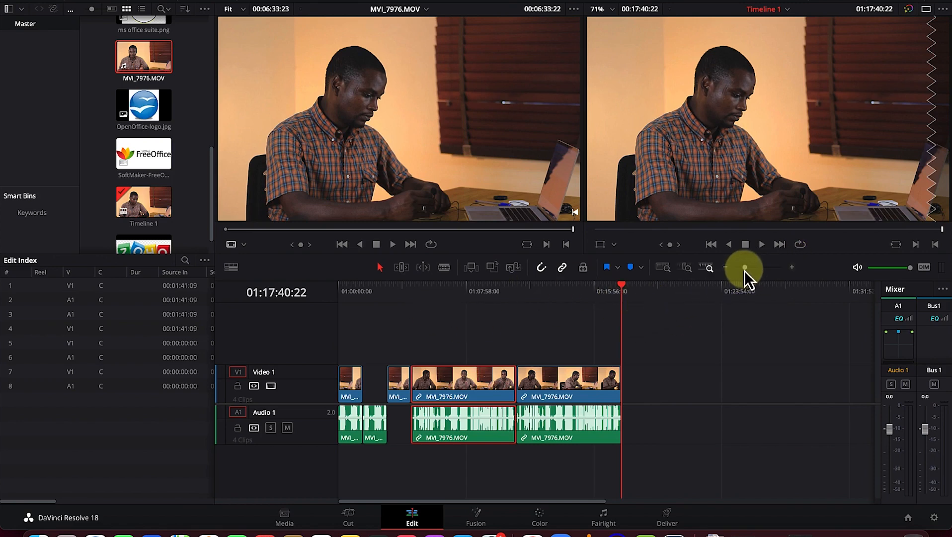
Step: View the timeline in full extent, detail and custom zoom, moving the playhead to 01:14:21:25 while in detail zoom
{"action": "mouse_move", "coordinate": [745, 269]}
{"action": "left_mouse_down"}
{"action": "mouse_move", "coordinate": [754, 270]}
{"action": "mouse_move", "coordinate": [727, 271]}
{"action": "mouse_move", "coordinate": [744, 268]}
{"action": "left_mouse_up"}
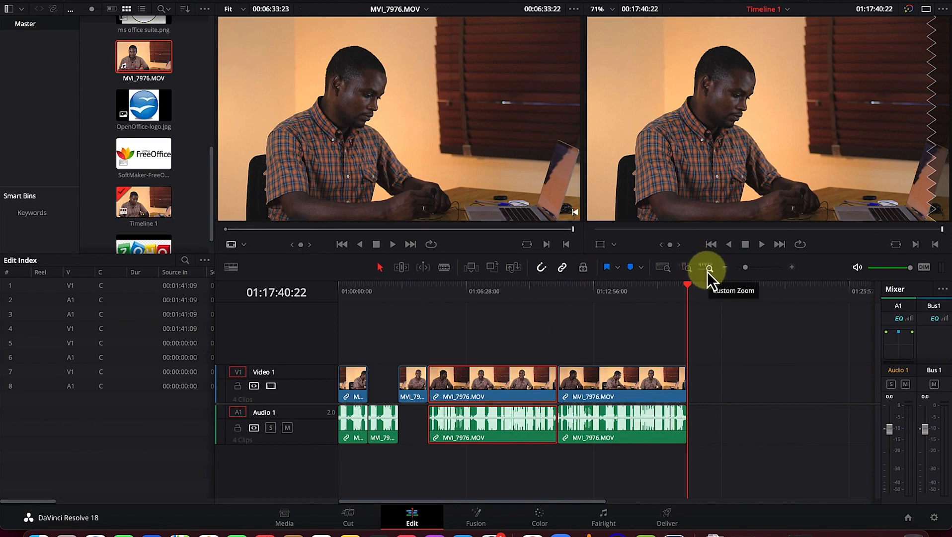
{"action": "left_click", "coordinate": [662, 269]}
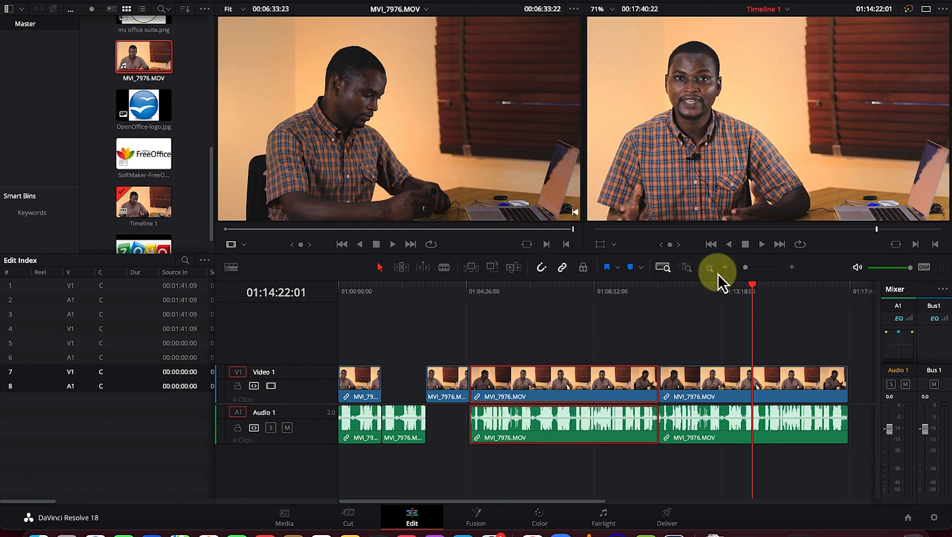
{"action": "left_click", "coordinate": [687, 269]}
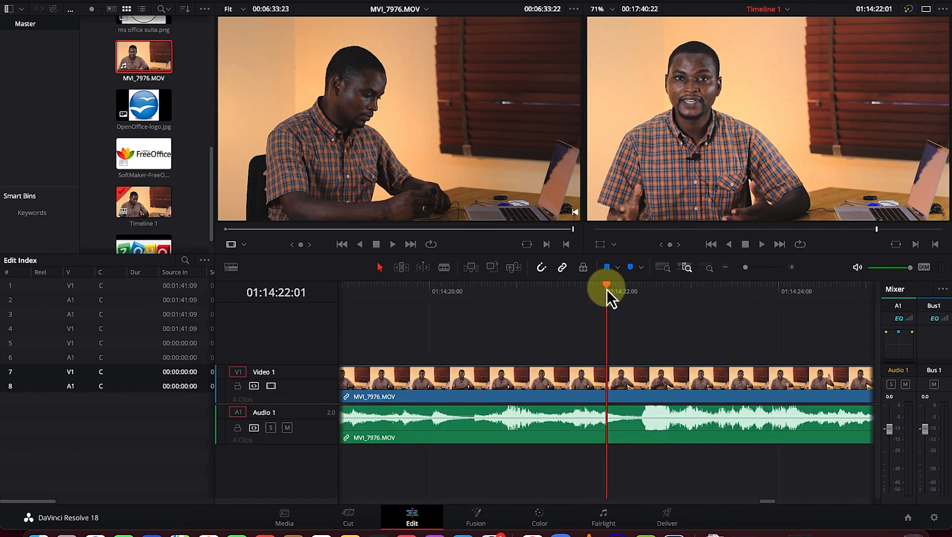
{"action": "left_click_drag", "start_coordinate": [608, 285], "coordinate": [591, 315]}
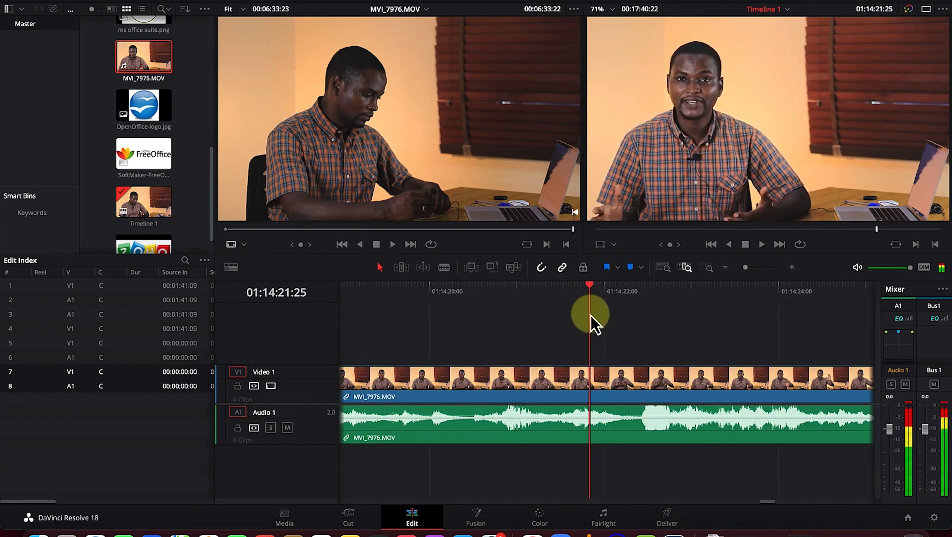
{"action": "left_click", "coordinate": [708, 269]}
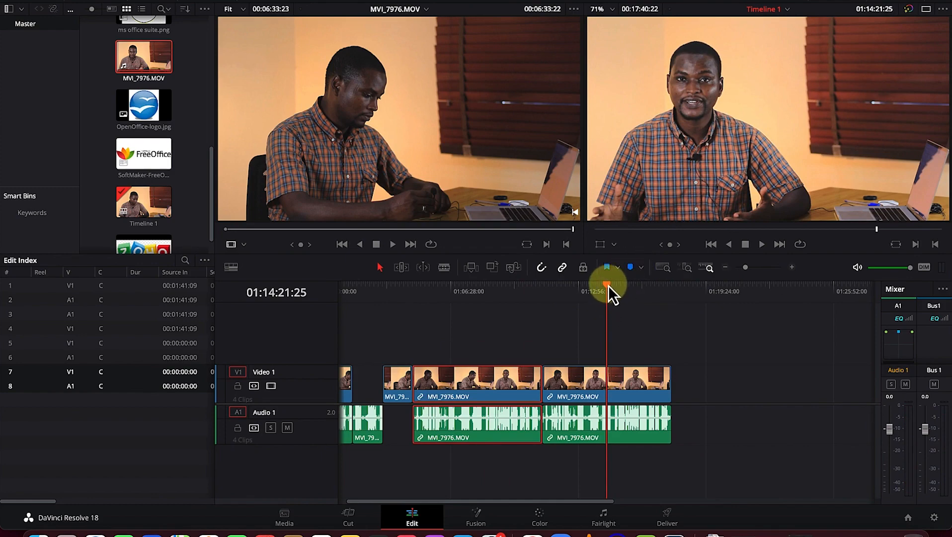
Step: Add a pink timeline marker at 01:14:50:25 with the note "Colour, Text", and move the playhead back to 01:13:28:11
{"action": "mouse_move", "coordinate": [609, 285]}
{"action": "left_mouse_down"}
{"action": "mouse_move", "coordinate": [646, 289]}
{"action": "mouse_move", "coordinate": [615, 294]}
{"action": "left_mouse_up"}
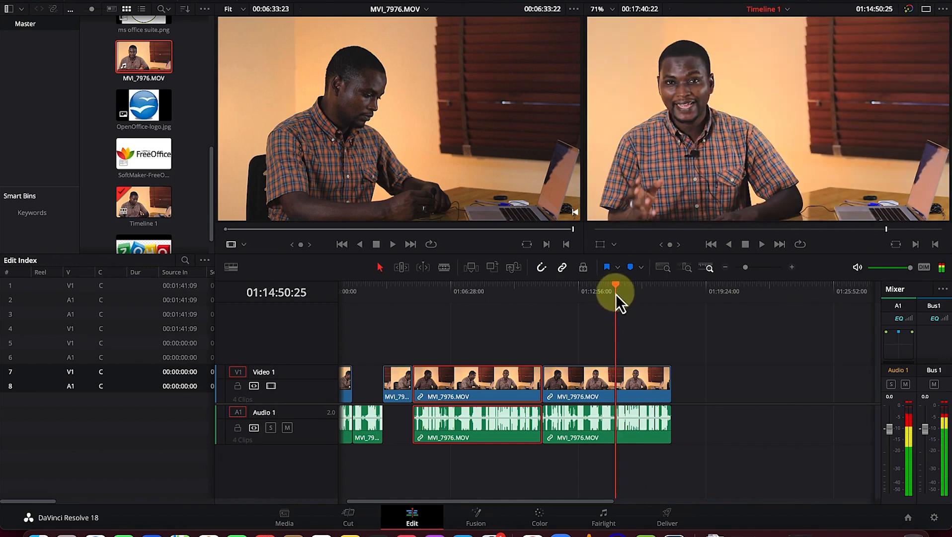
{"action": "left_click", "coordinate": [632, 269]}
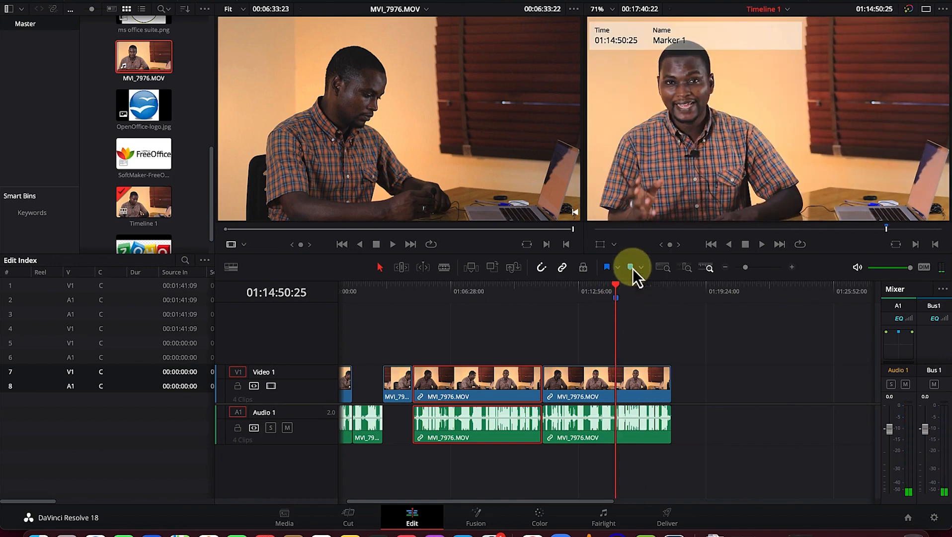
{"action": "double_click", "coordinate": [618, 300]}
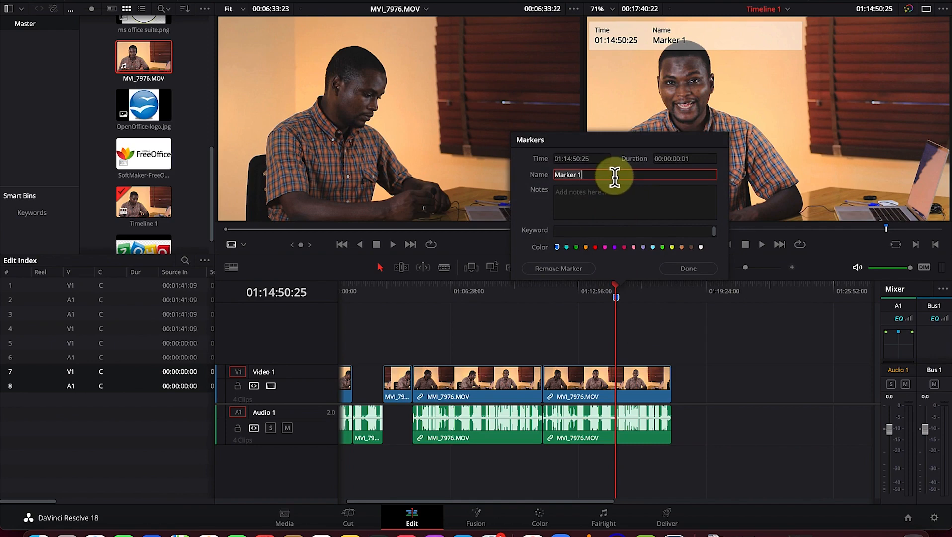
{"action": "left_click", "coordinate": [620, 198]}
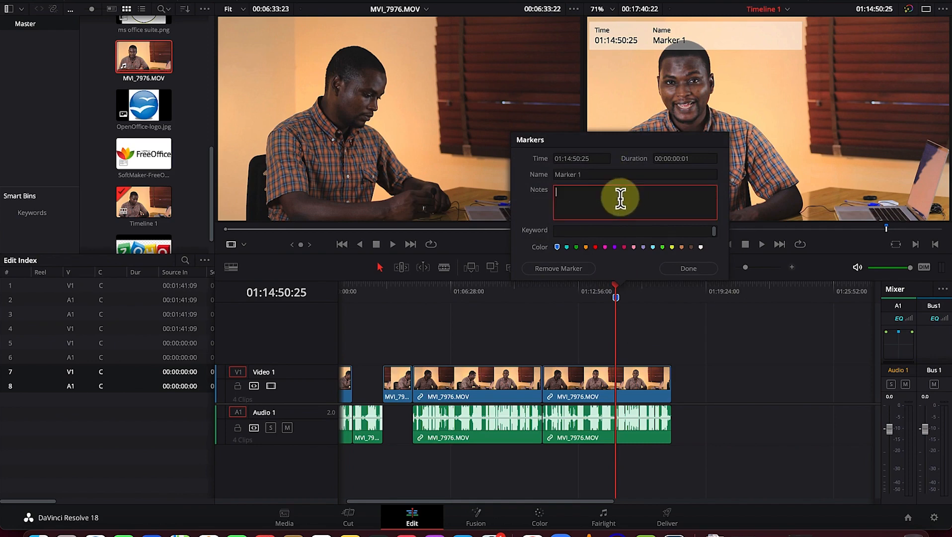
{"action": "type", "text": "Colour "}
{"action": "type", "text": " Text"}
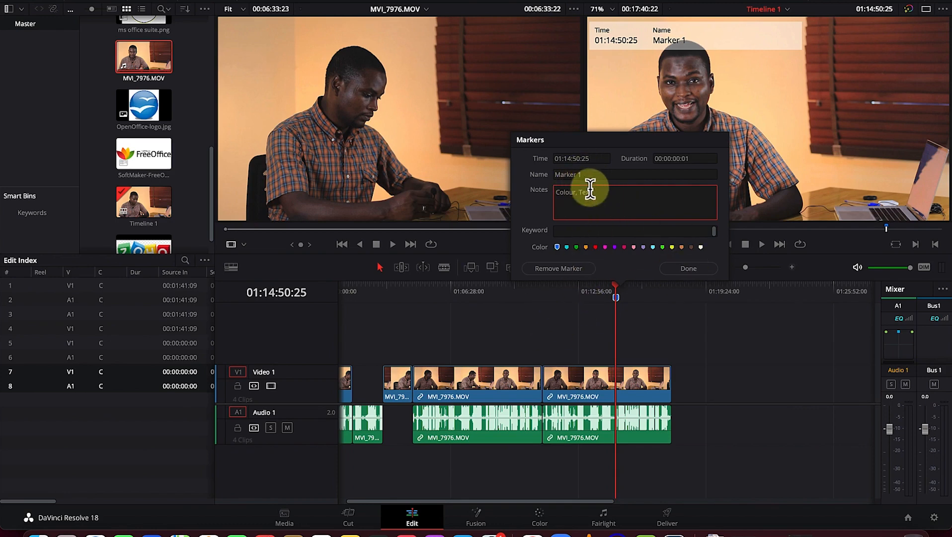
{"action": "left_click", "coordinate": [605, 247]}
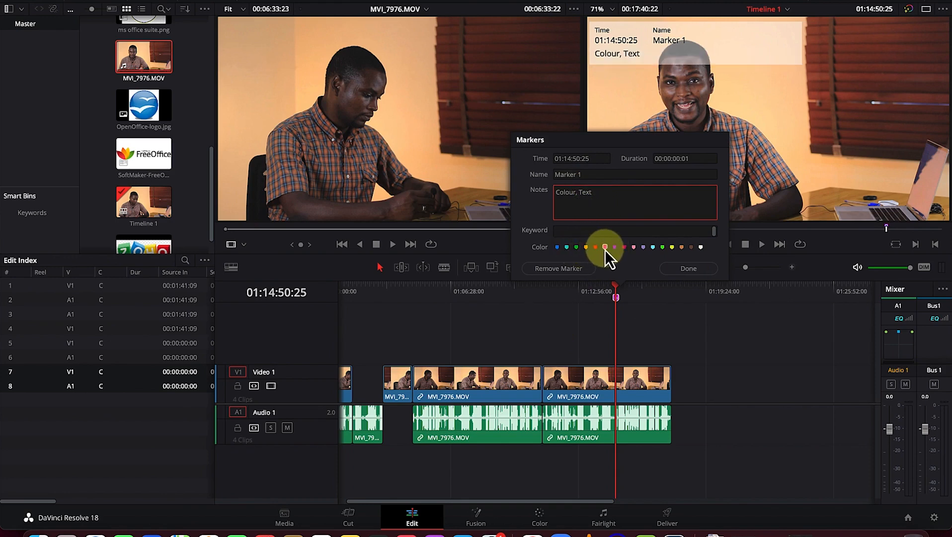
{"action": "left_click", "coordinate": [696, 271]}
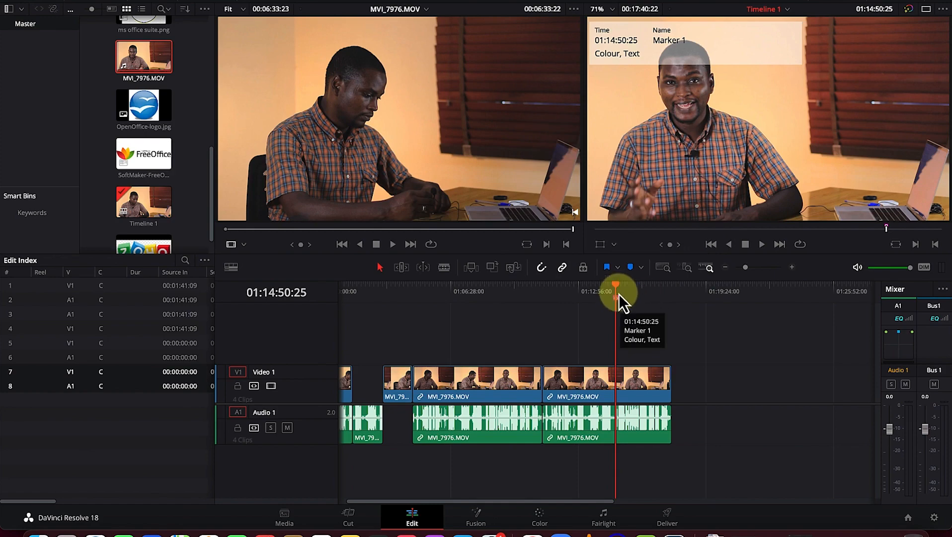
{"action": "left_click_drag", "start_coordinate": [617, 286], "coordinate": [589, 287]}
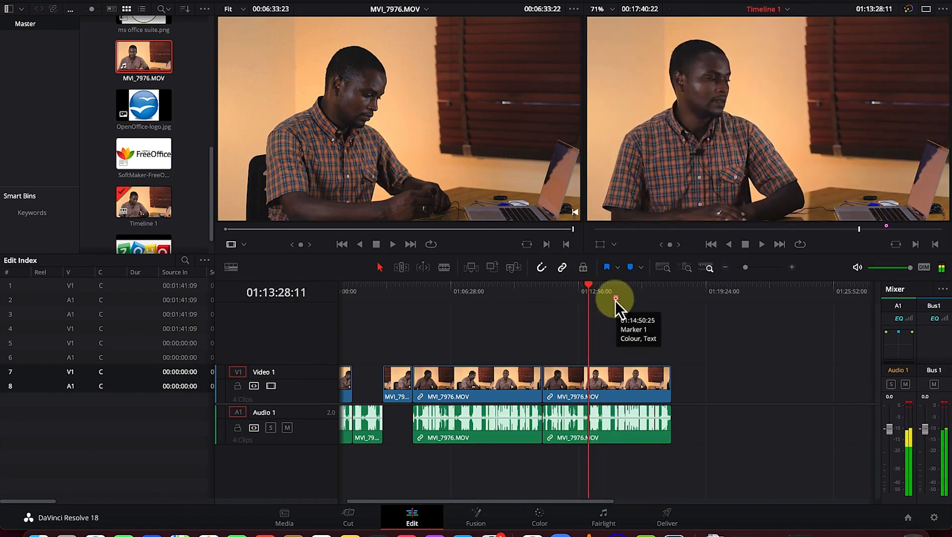
{"action": "mouse_move", "coordinate": [616, 301]}
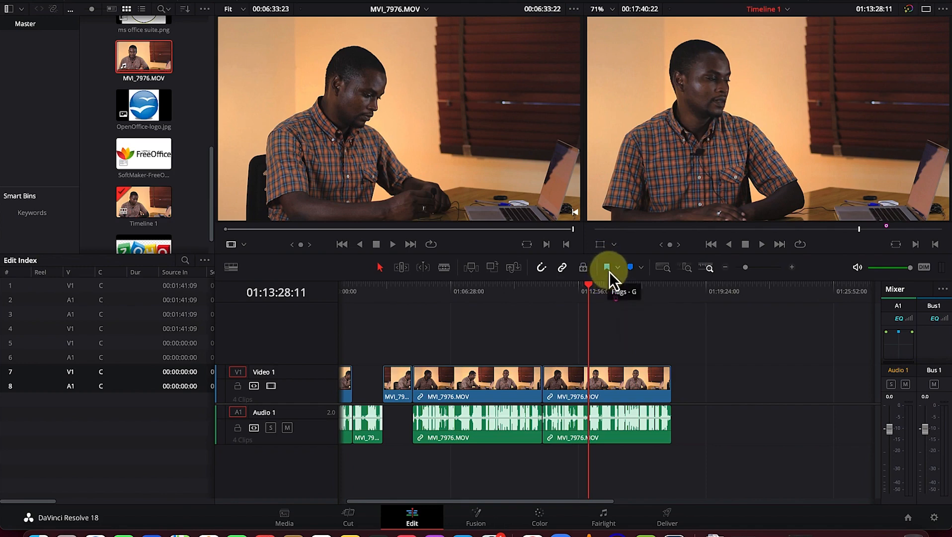
Step: Put a blue flag on the last MVI_7976.MOV clip in the timeline and remove the flag again
{"action": "left_click", "coordinate": [609, 375]}
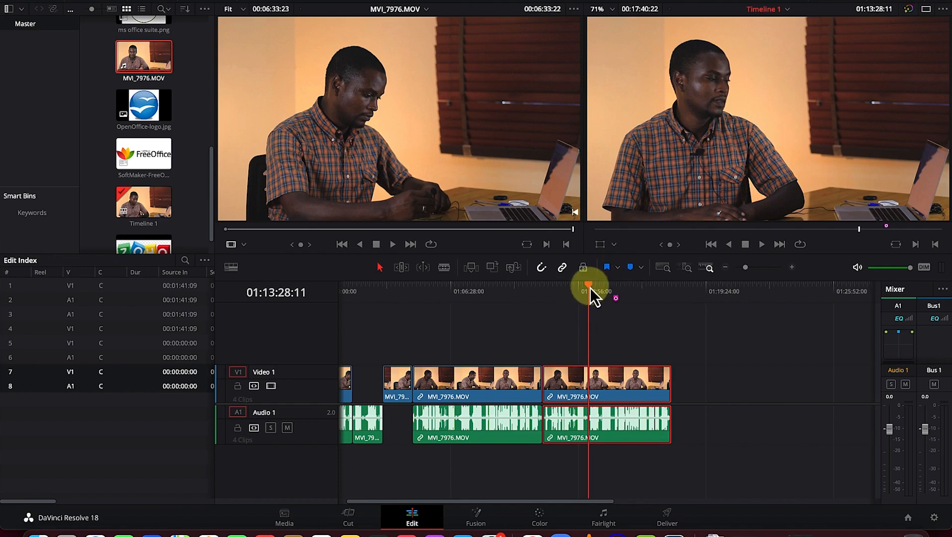
{"action": "left_click", "coordinate": [611, 269]}
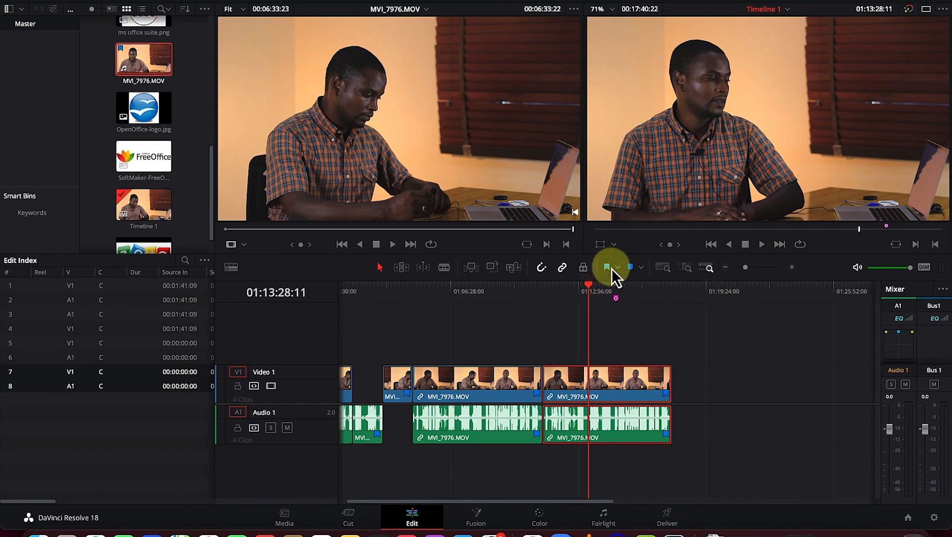
{"action": "double_click", "coordinate": [664, 393]}
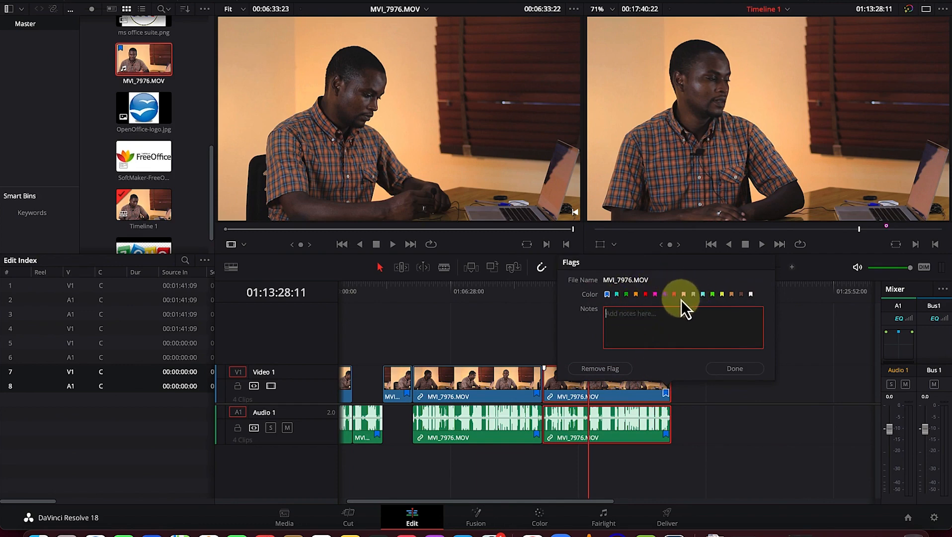
{"action": "left_click", "coordinate": [609, 371]}
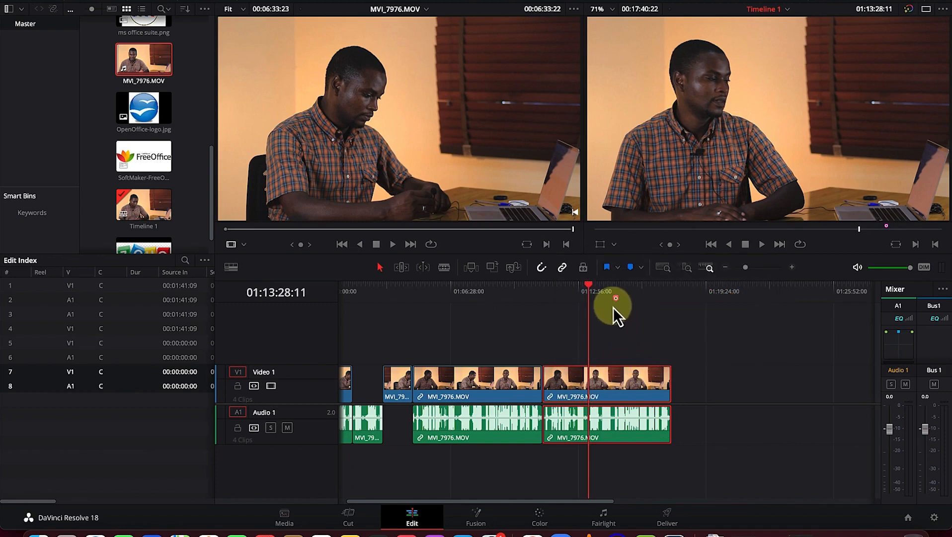
Step: With the playhead at 01:13:12:06, shift the last clip along its track with snapping off, and again with snapping on
{"action": "mouse_move", "coordinate": [590, 288]}
{"action": "left_mouse_down"}
{"action": "mouse_move", "coordinate": [541, 288]}
{"action": "mouse_move", "coordinate": [583, 286]}
{"action": "left_mouse_up"}
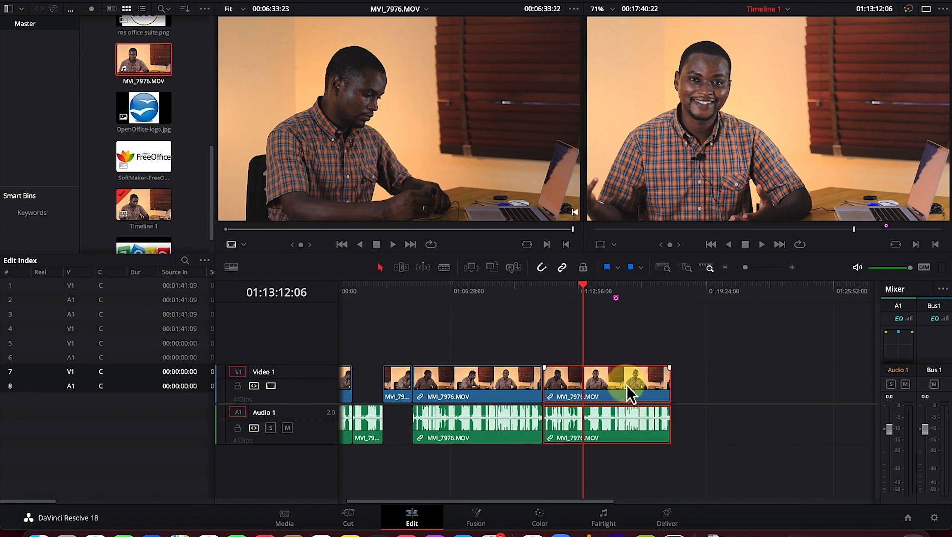
{"action": "mouse_move", "coordinate": [625, 383]}
{"action": "left_mouse_down"}
{"action": "mouse_move", "coordinate": [661, 384]}
{"action": "mouse_move", "coordinate": [622, 385]}
{"action": "mouse_move", "coordinate": [641, 382]}
{"action": "left_mouse_up"}
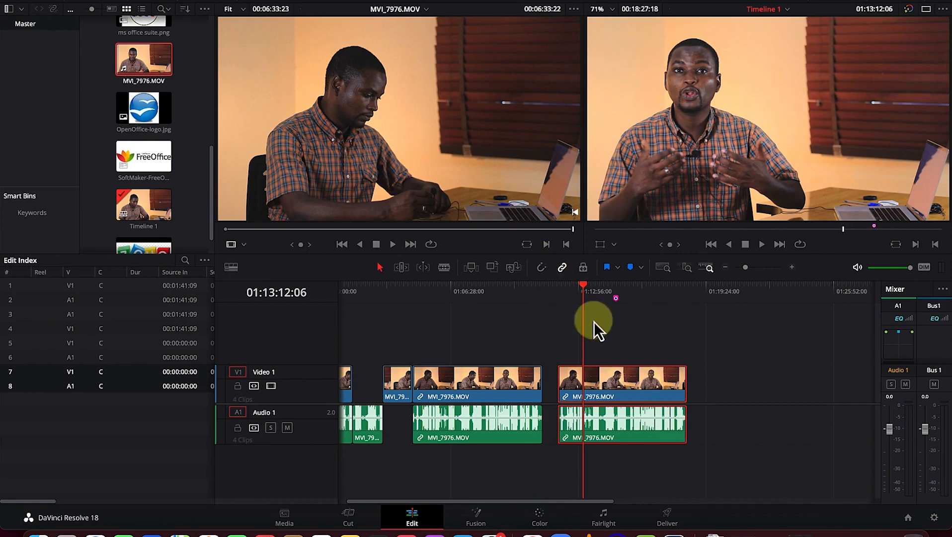
{"action": "mouse_move", "coordinate": [629, 377]}
{"action": "left_mouse_down"}
{"action": "mouse_move", "coordinate": [608, 383]}
{"action": "mouse_move", "coordinate": [620, 377]}
{"action": "left_mouse_up"}
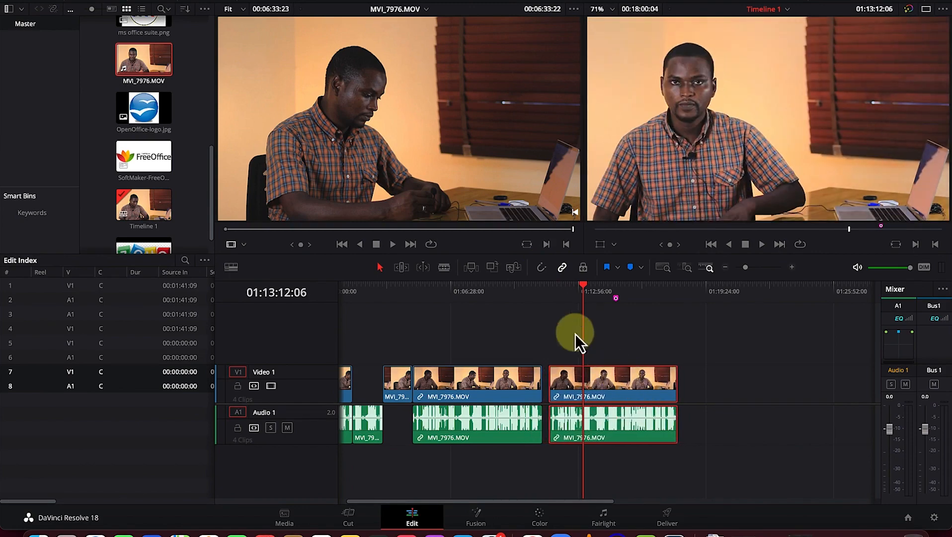
{"action": "left_click", "coordinate": [542, 270]}
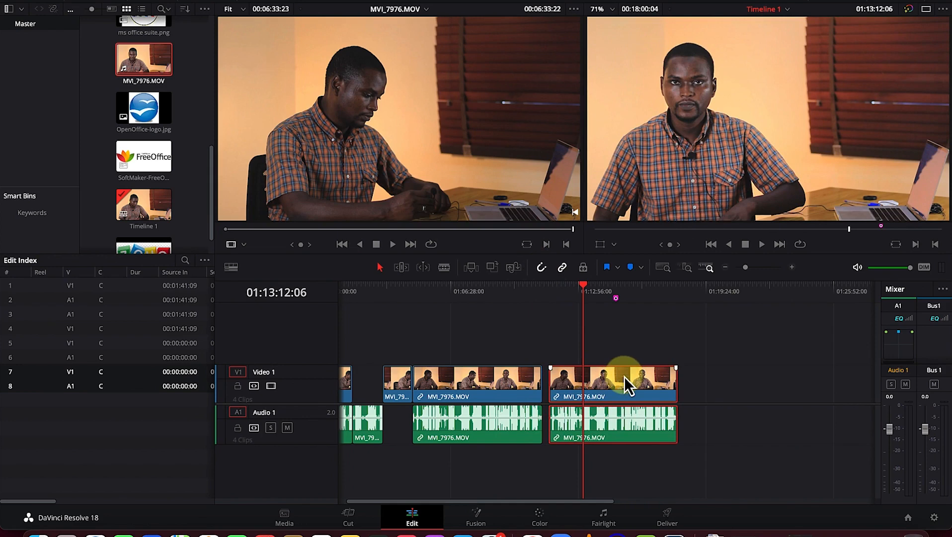
{"action": "left_click_drag", "start_coordinate": [626, 376], "coordinate": [617, 370]}
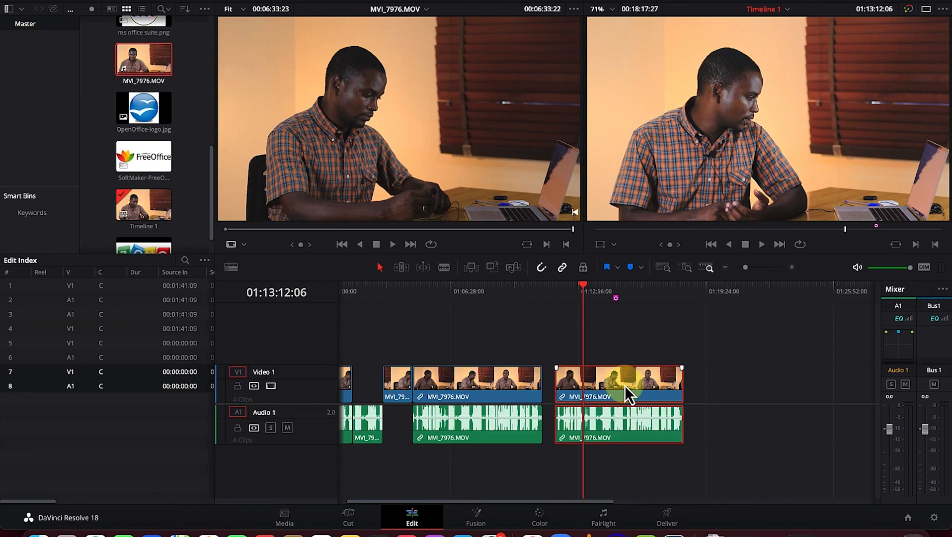
Step: Move the last clip's video and audio apart with linked selection off, then realign them and move them together with linking on
{"action": "left_click_drag", "start_coordinate": [624, 385], "coordinate": [638, 386]}
{"action": "left_click", "coordinate": [561, 271]}
{"action": "key", "text": "super+z"}
{"action": "left_click_drag", "start_coordinate": [630, 389], "coordinate": [666, 383]}
{"action": "mouse_move", "coordinate": [646, 441]}
{"action": "left_mouse_down"}
{"action": "mouse_move", "coordinate": [719, 435]}
{"action": "mouse_move", "coordinate": [664, 432]}
{"action": "left_mouse_up"}
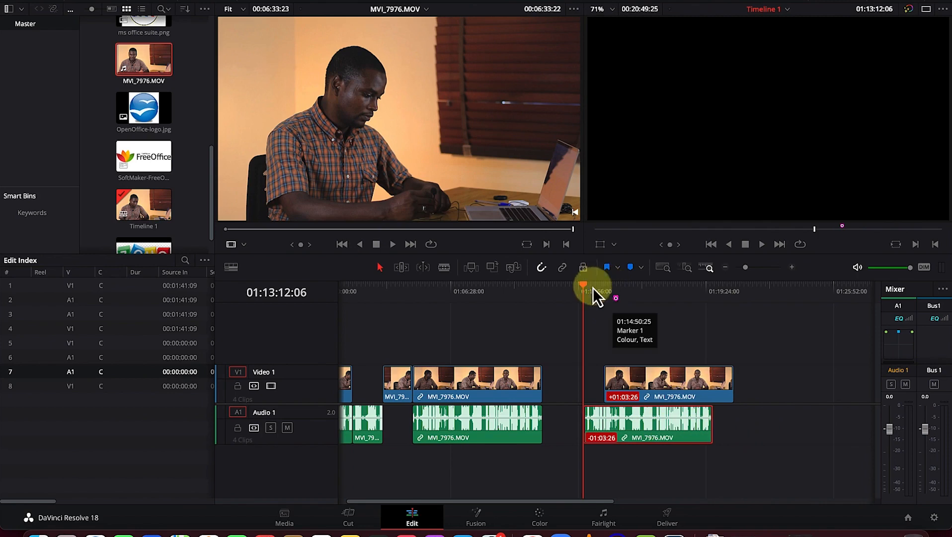
{"action": "left_click_drag", "start_coordinate": [669, 388], "coordinate": [655, 390]}
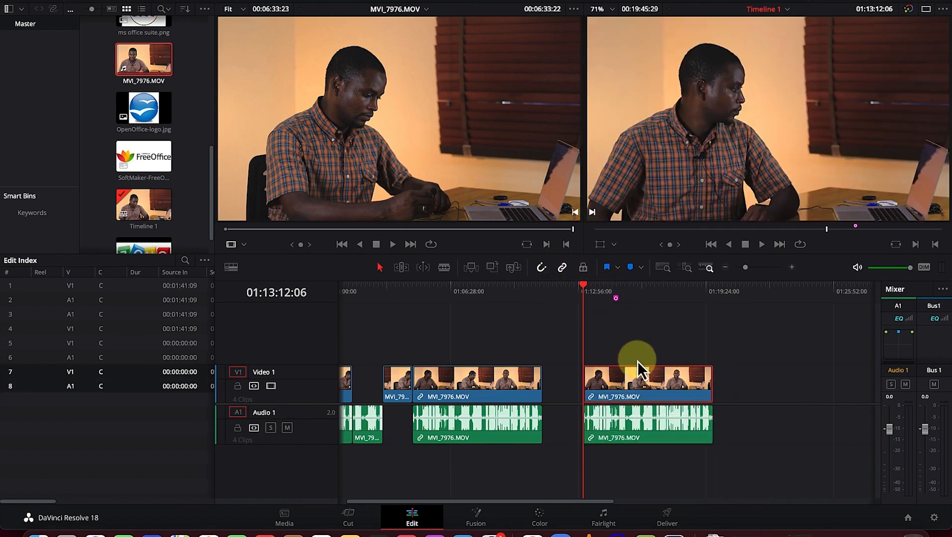
{"action": "mouse_move", "coordinate": [629, 377]}
{"action": "left_mouse_down"}
{"action": "mouse_move", "coordinate": [648, 382]}
{"action": "mouse_move", "coordinate": [611, 382]}
{"action": "left_mouse_up"}
Step: Set the playhead to 01:03:02:04 and move the last clip onto new Video 2 and Audio 2 tracks, starting where the preceding clip ends
{"action": "left_click_drag", "start_coordinate": [584, 284], "coordinate": [374, 312]}
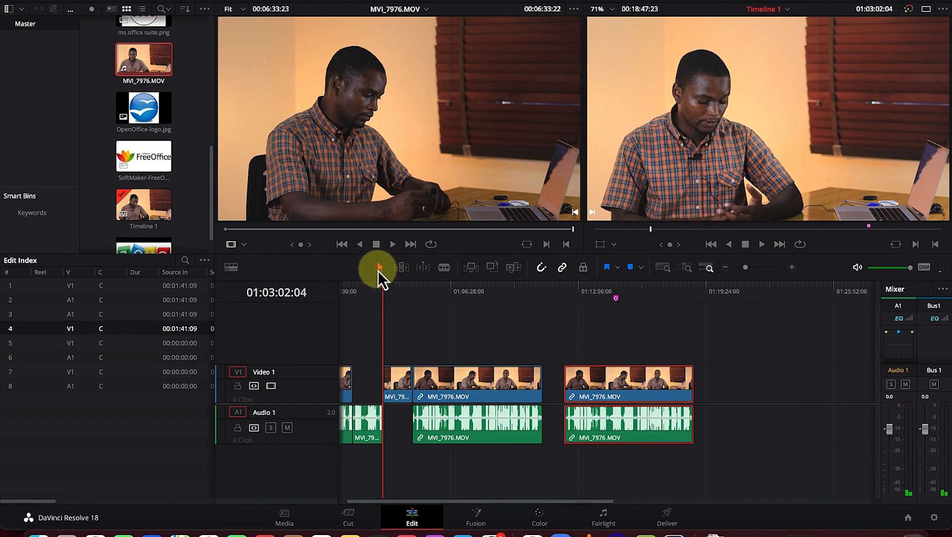
{"action": "left_click_drag", "start_coordinate": [480, 383], "coordinate": [563, 353]}
{"action": "left_click_drag", "start_coordinate": [641, 380], "coordinate": [481, 392]}
{"action": "left_click_drag", "start_coordinate": [559, 334], "coordinate": [611, 338]}
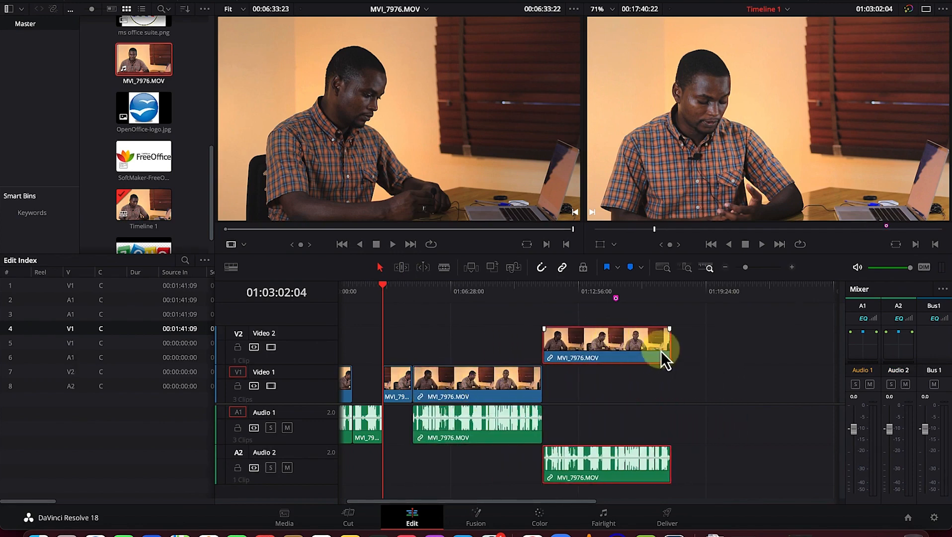
Step: Move the playhead to the marker at 01:14:50:25 and trim the Video 2 clip's end by 01:54:23, to a duration of 04:39:00
{"action": "key", "text": "shift+Down"}
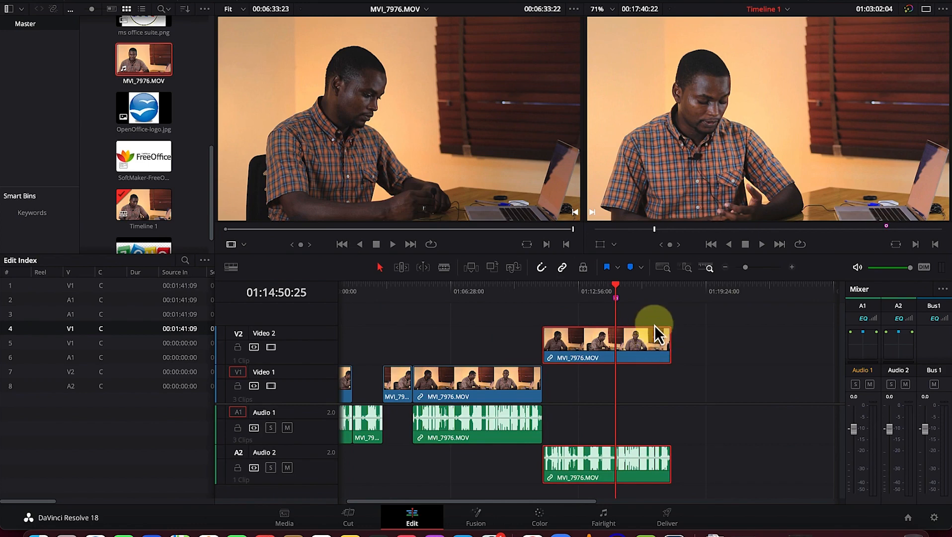
{"action": "left_click", "coordinate": [670, 345]}
{"action": "left_click_drag", "start_coordinate": [671, 345], "coordinate": [633, 346]}
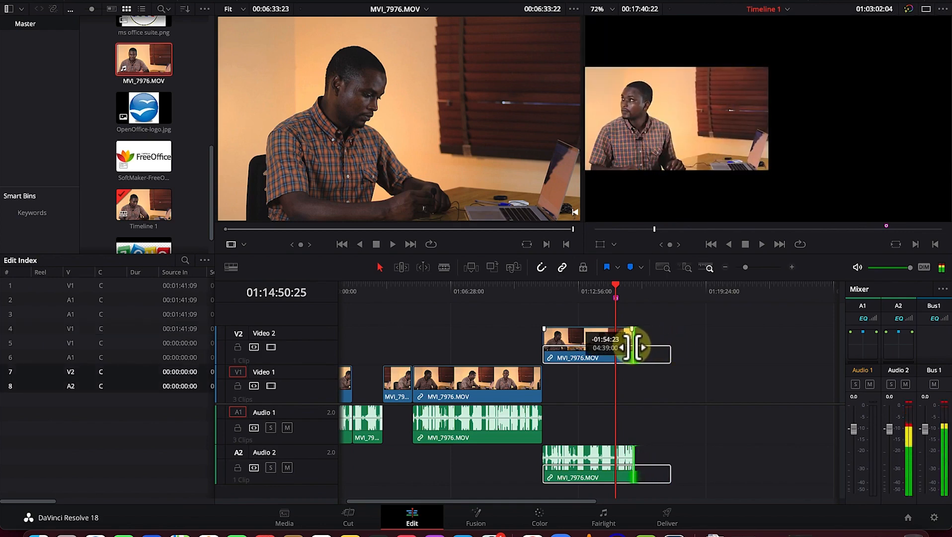
{"action": "left_click_drag", "start_coordinate": [633, 346], "coordinate": [633, 346]}
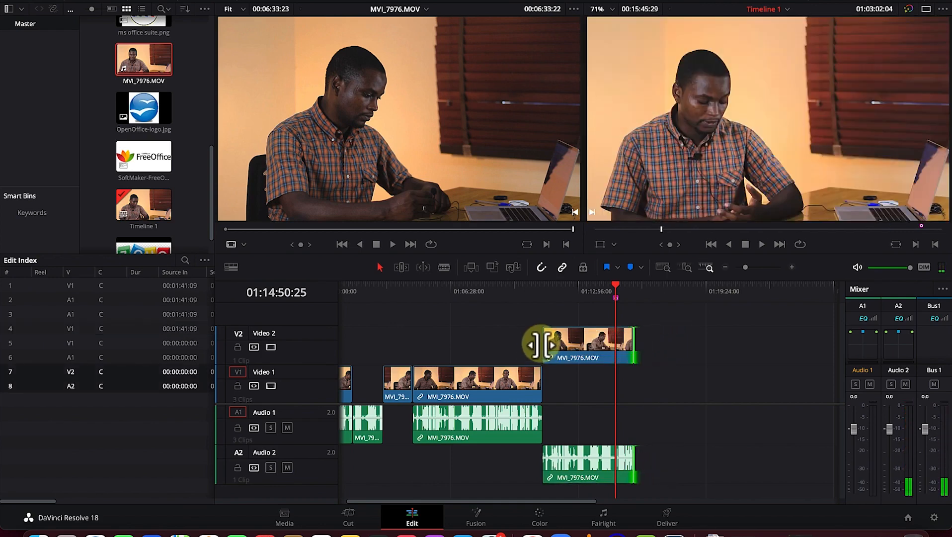
Step: Trim the Video 2 clip's start by 01:32:04 and trim its end back to the marker at 01:14:50:25
{"action": "left_click_drag", "start_coordinate": [543, 345], "coordinate": [572, 345]}
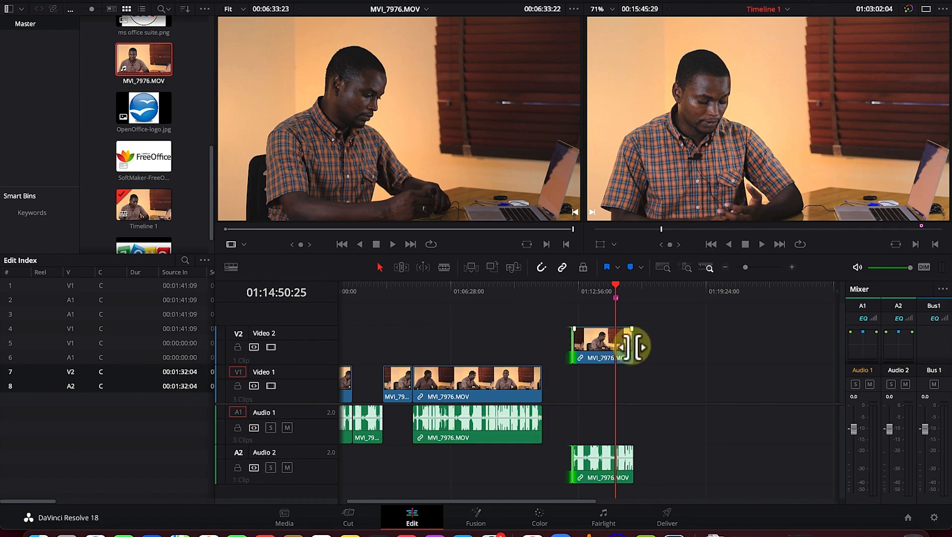
{"action": "left_click_drag", "start_coordinate": [632, 346], "coordinate": [616, 346]}
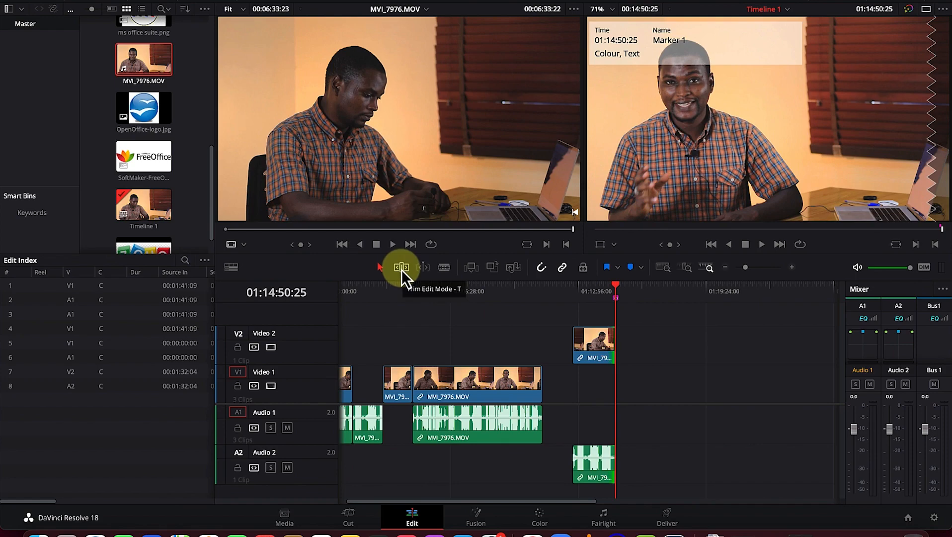
Step: Move the playhead to 01:07:34:09 and, in Trim Edit Mode, roll the cut between the last two Video 1 clips later by 01:24:01
{"action": "left_click_drag", "start_coordinate": [616, 286], "coordinate": [473, 293]}
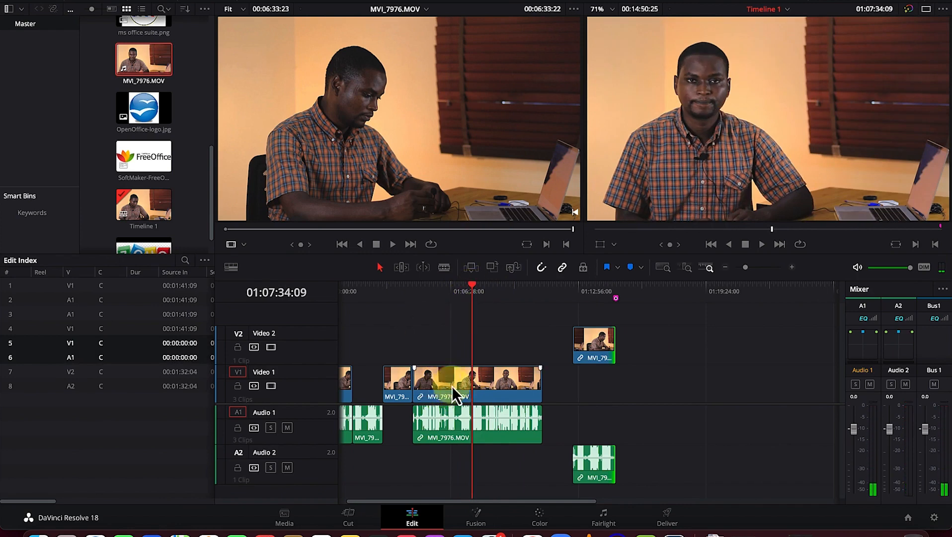
{"action": "left_click", "coordinate": [402, 266]}
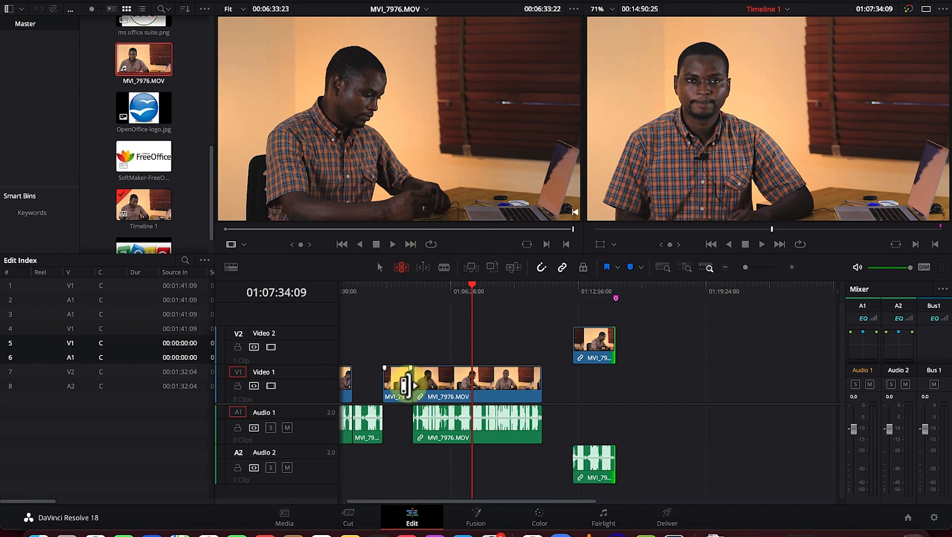
{"action": "left_click_drag", "start_coordinate": [411, 382], "coordinate": [488, 381]}
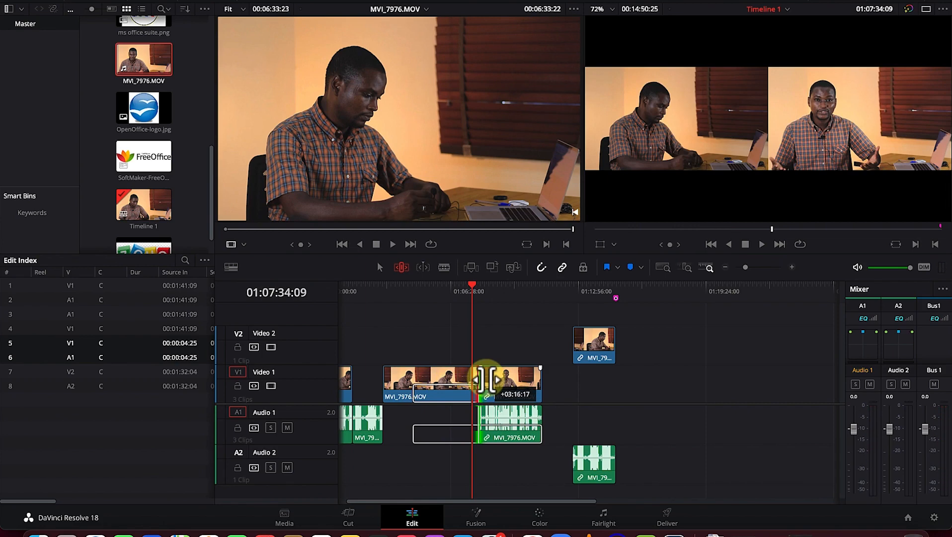
{"action": "left_click_drag", "start_coordinate": [486, 381], "coordinate": [425, 381]}
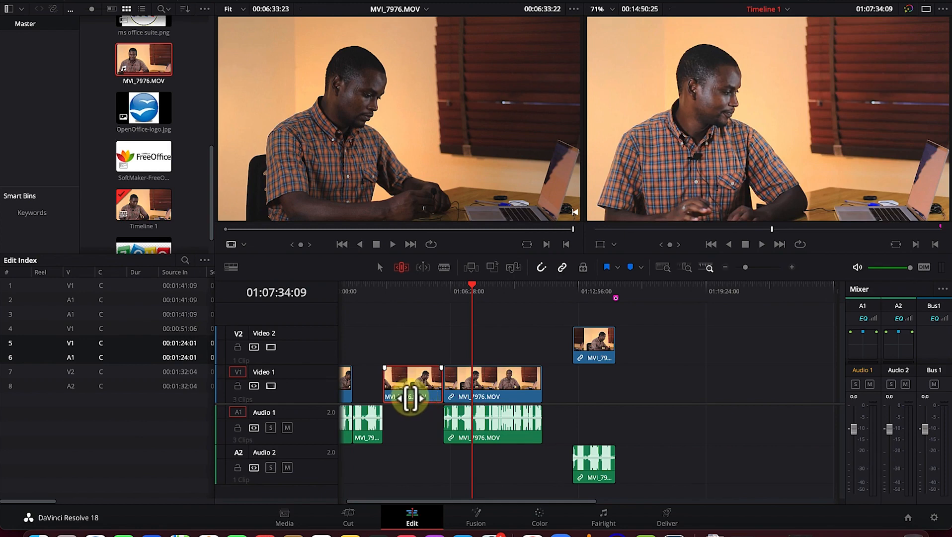
Step: Slide the second-to-last Video 1 clip slightly later in Trim Edit Mode, and undo the slide
{"action": "mouse_move", "coordinate": [415, 400]}
{"action": "left_mouse_down"}
{"action": "mouse_move", "coordinate": [436, 397]}
{"action": "mouse_move", "coordinate": [427, 398]}
{"action": "left_mouse_up"}
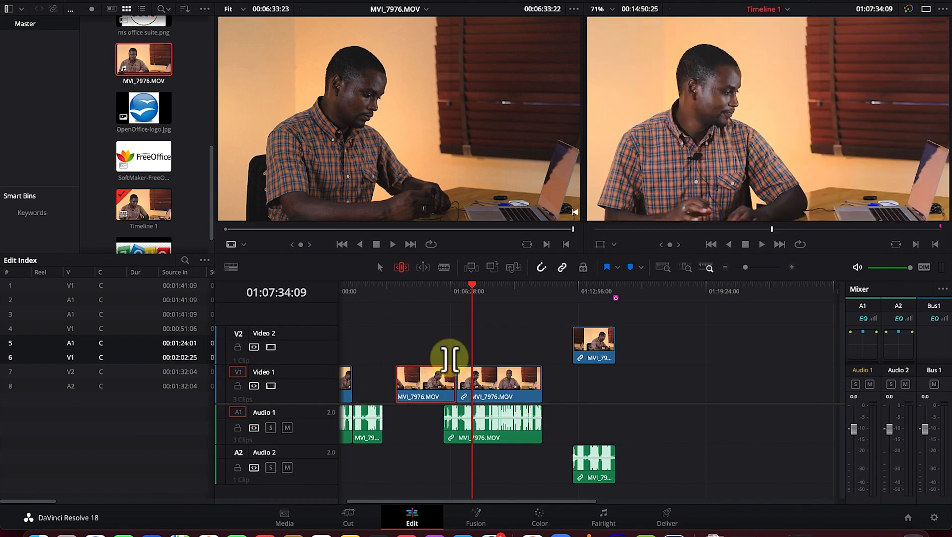
{"action": "key", "text": "ctrl+z"}
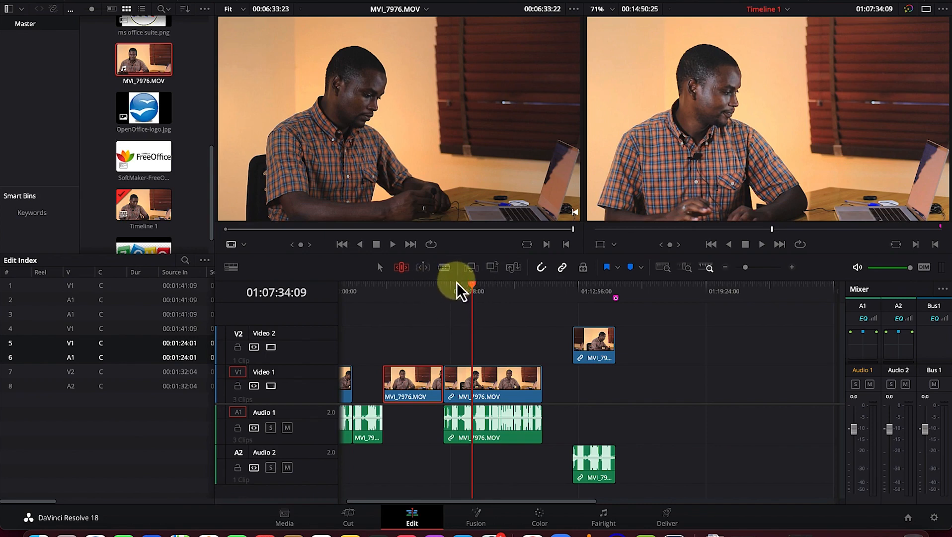
Step: Turn on Dynamic Trim Mode (Slide) and slide the selected Video 1 clip forward at increasing speed, stopping at 01:08:39:05
{"action": "left_click", "coordinate": [420, 269]}
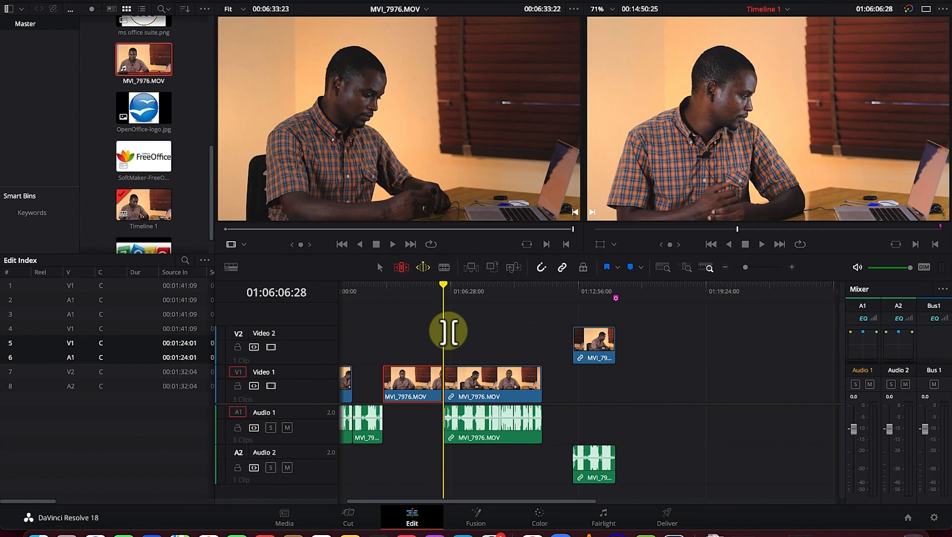
{"action": "key", "text": "l"}
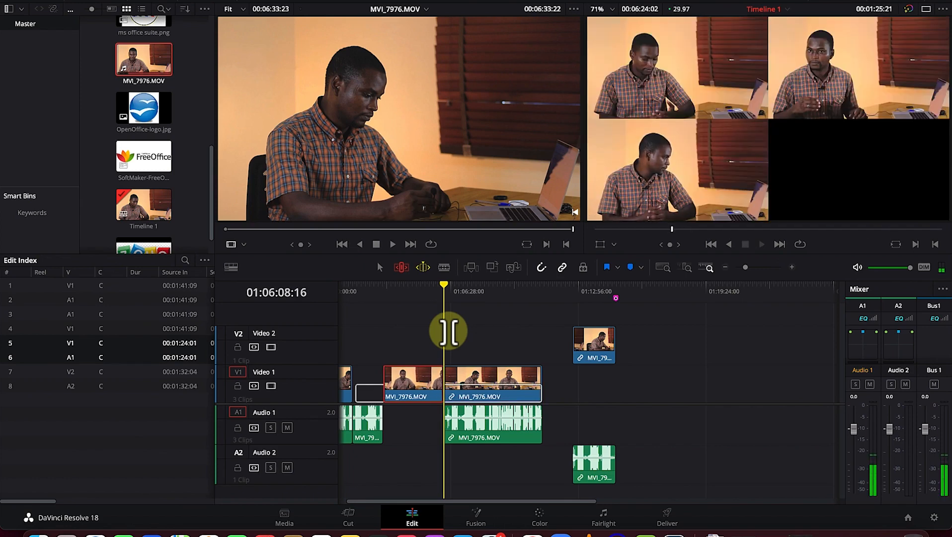
{"action": "key", "text": "l"}
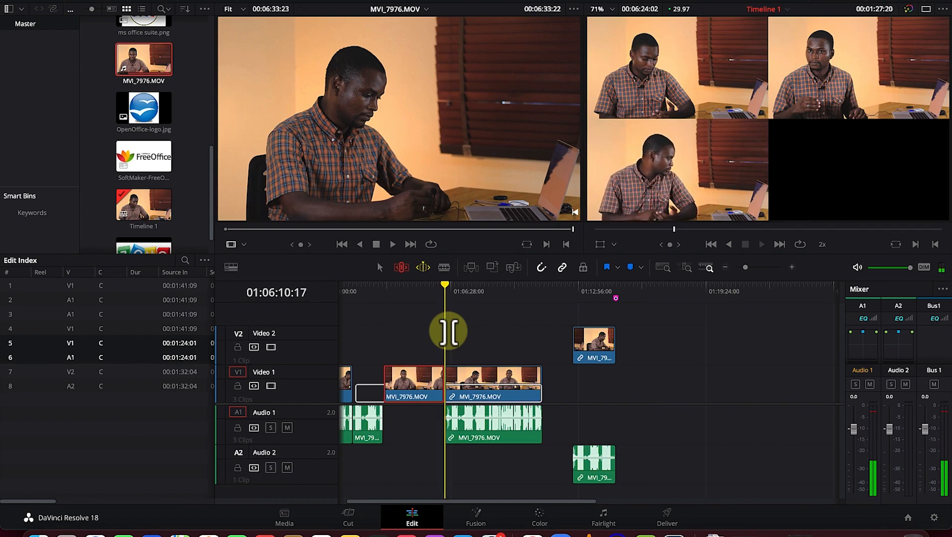
{"action": "key", "text": "l"}
{"action": "key", "text": "l"}
{"action": "key", "text": "l"}
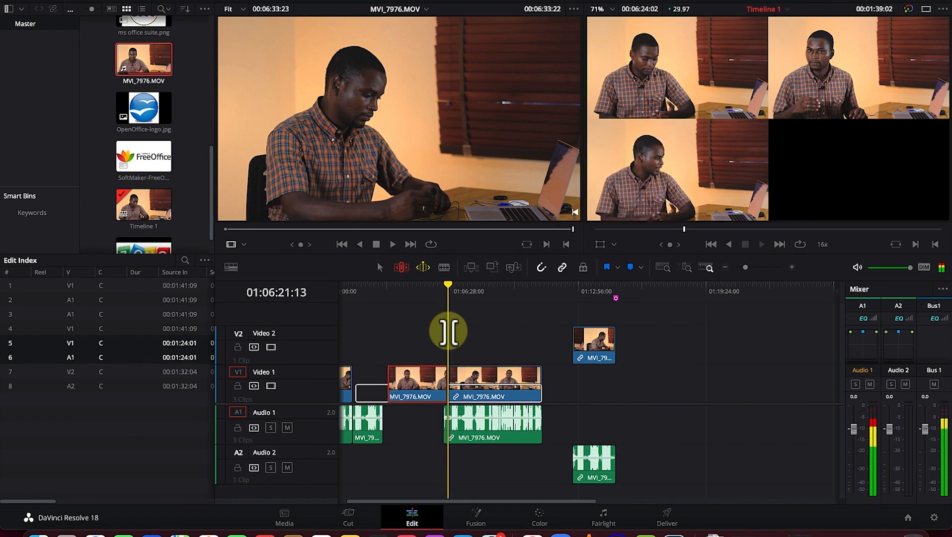
{"action": "key", "text": "l"}
{"action": "key", "text": "l"}
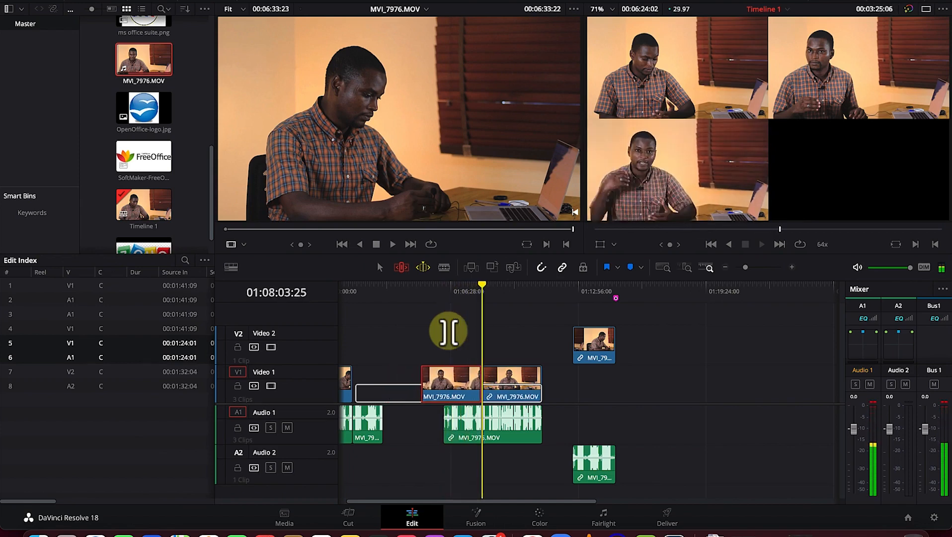
{"action": "key", "text": "k"}
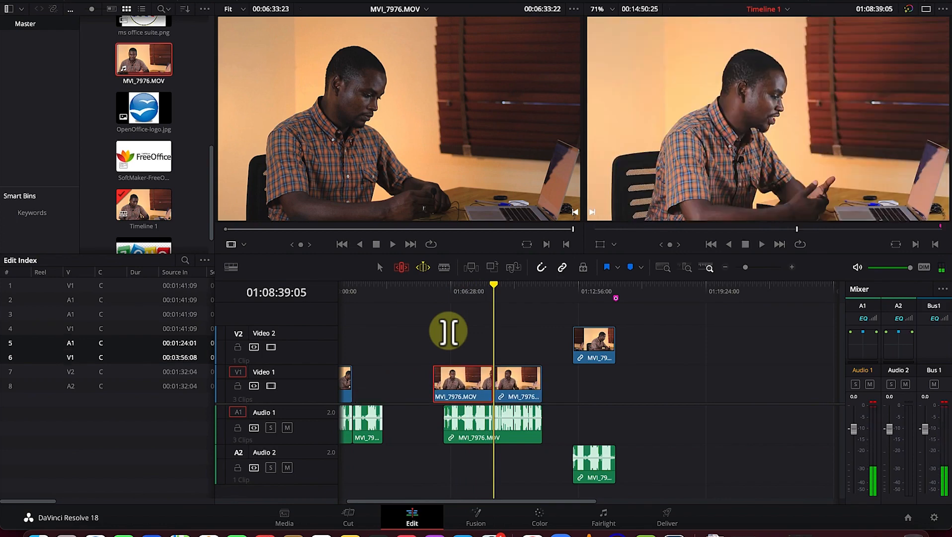
Step: Slide the selected Video 1 clip dynamically backward, and restore its original position with the playhead at 01:06:06:28
{"action": "key", "text": "j"}
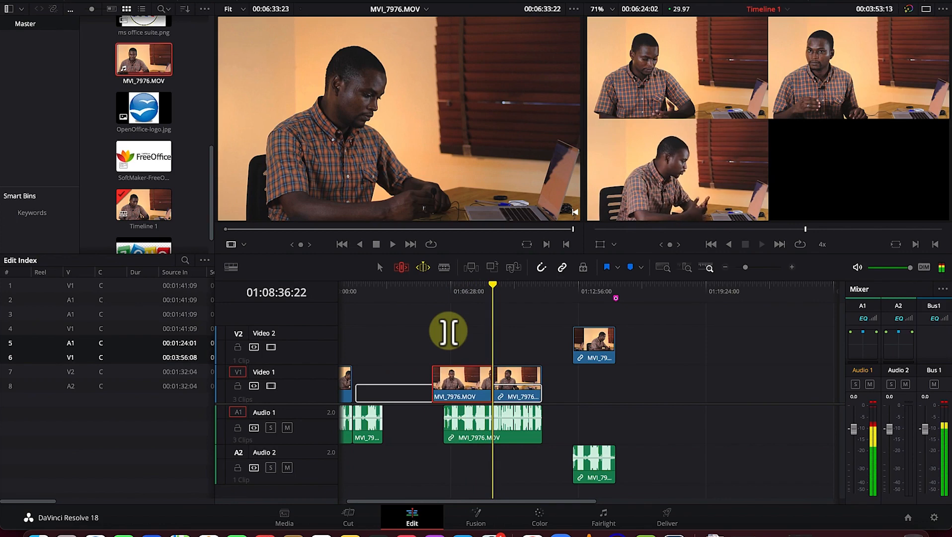
{"action": "key", "text": "j"}
{"action": "key", "text": "j"}
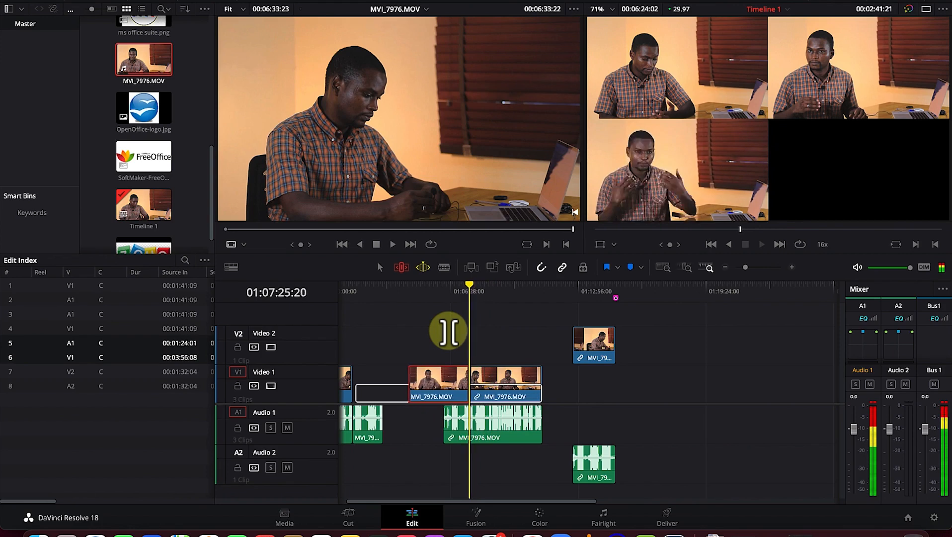
{"action": "left_click", "coordinate": [446, 298]}
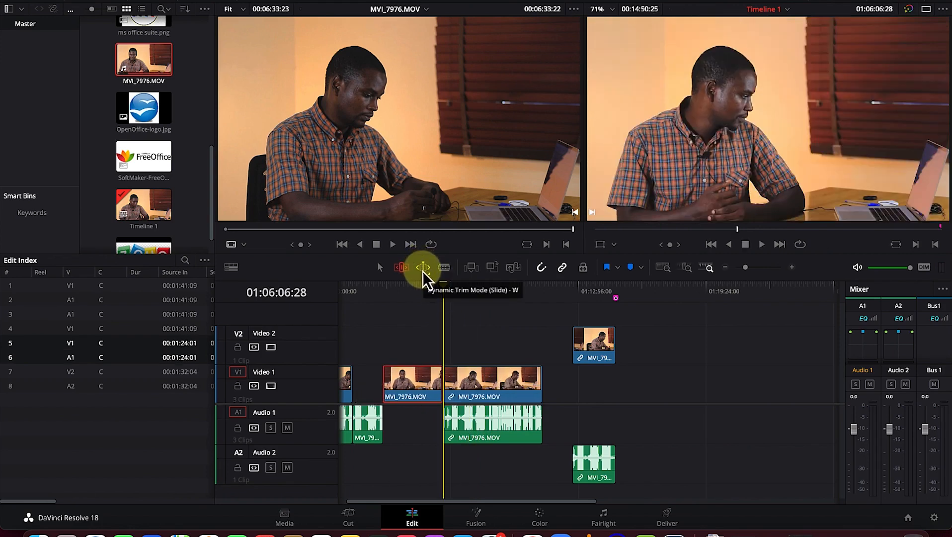
Step: Dynamically slide the selected Video 1 clip forward and back in reverse, stopping with the playhead at 01:05:32:12
{"action": "key", "text": "l"}
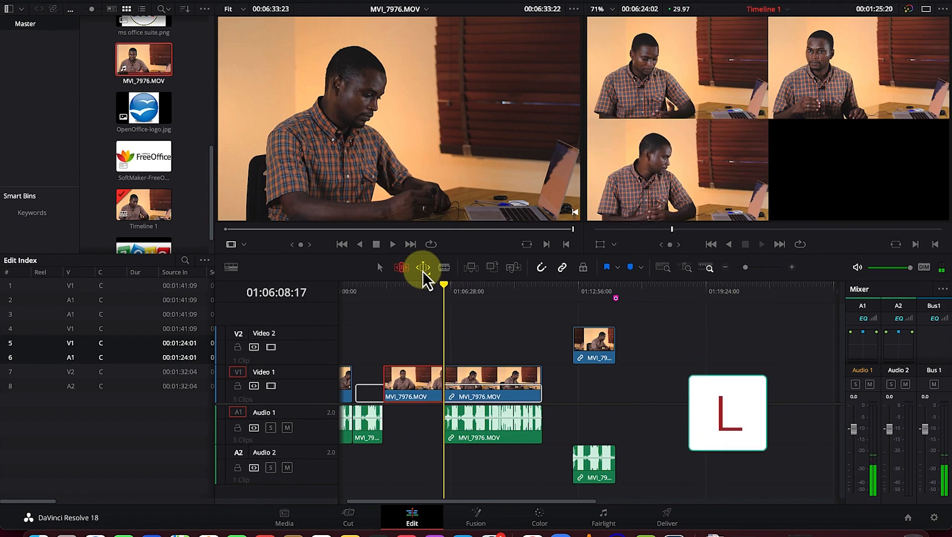
{"action": "key", "text": "l"}
{"action": "key", "text": "l"}
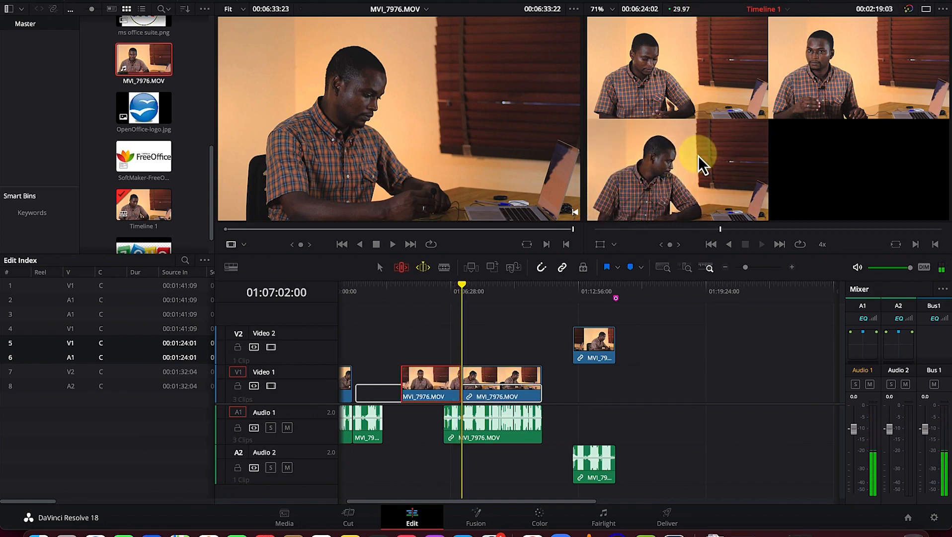
{"action": "key", "text": "j"}
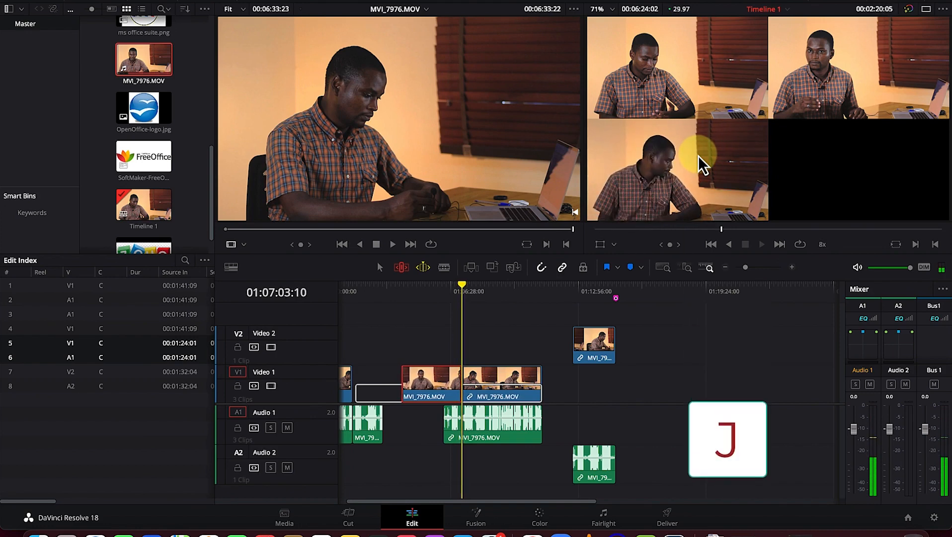
{"action": "key", "text": "j"}
{"action": "key", "text": "j"}
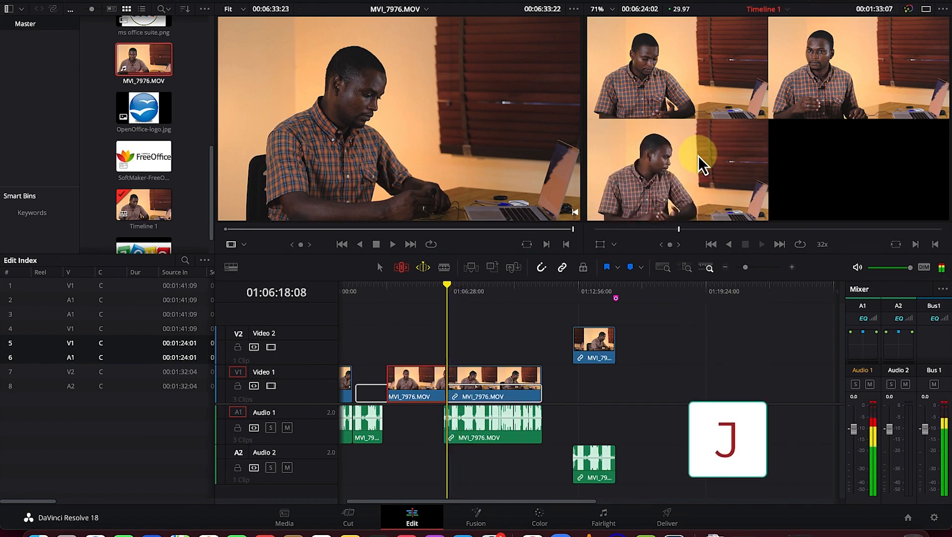
{"action": "key", "text": "k"}
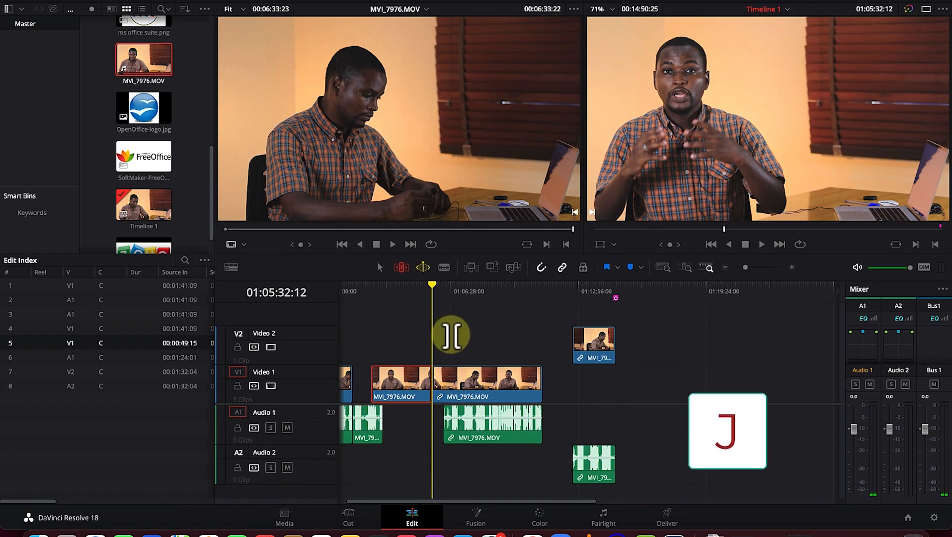
Step: In Blade Edit Mode, cut the last Video 1 clip at five points and the clip before it at two points
{"action": "left_click", "coordinate": [445, 268]}
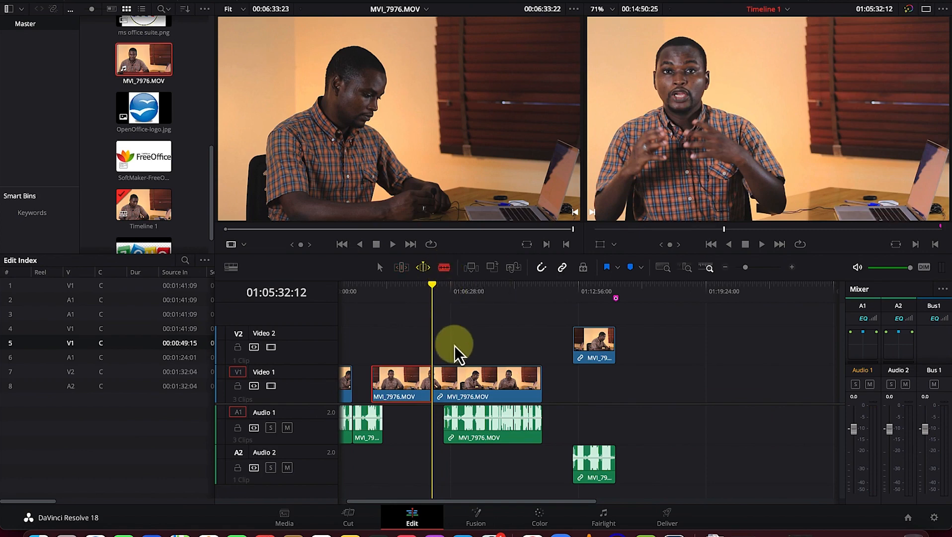
{"action": "left_click", "coordinate": [444, 386]}
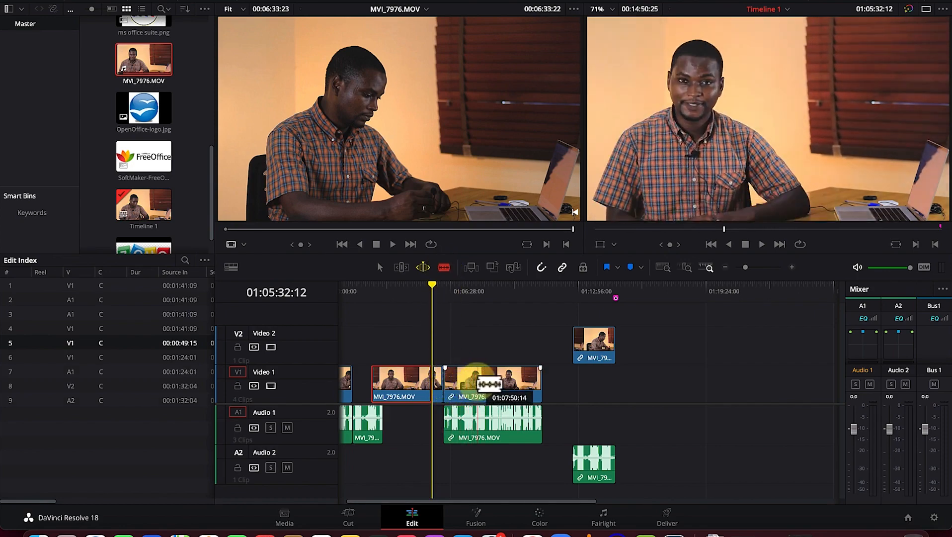
{"action": "left_click", "coordinate": [479, 385]}
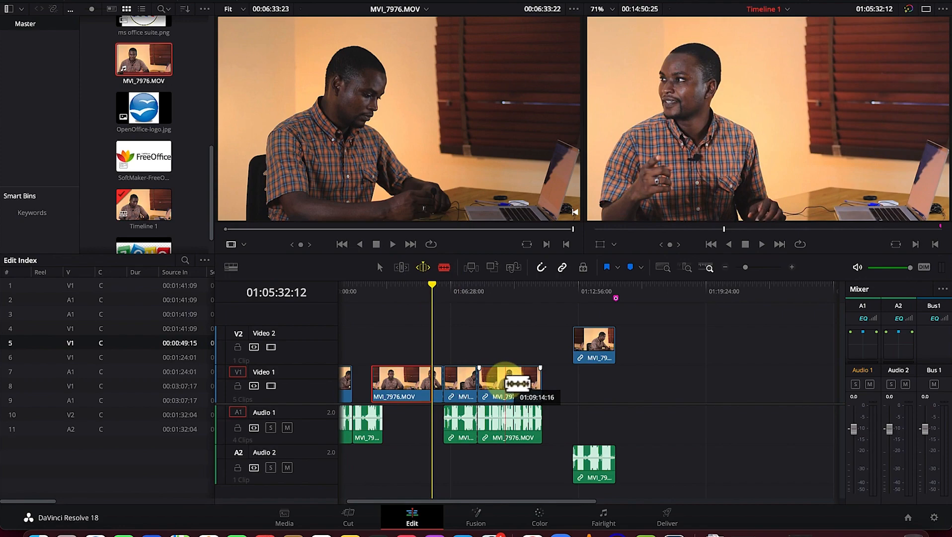
{"action": "left_click", "coordinate": [505, 385]}
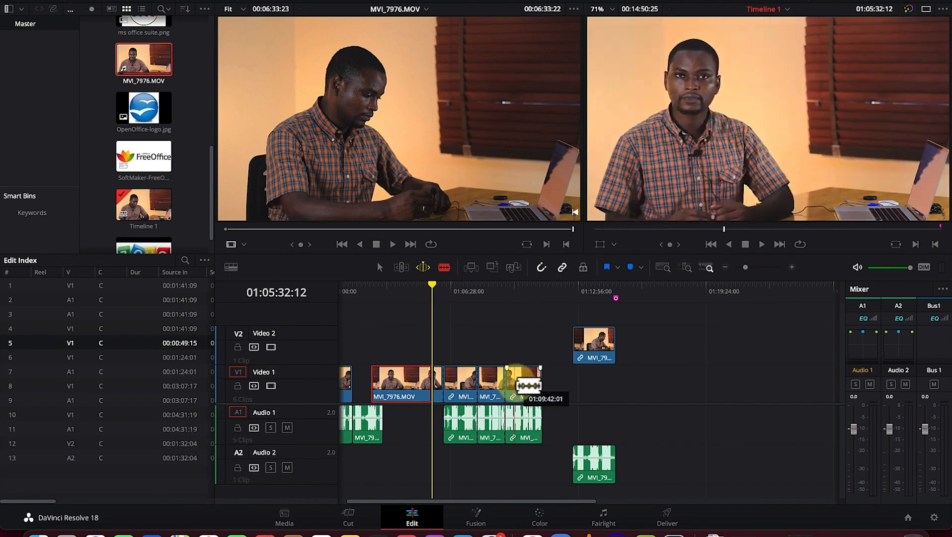
{"action": "left_click", "coordinate": [523, 385]}
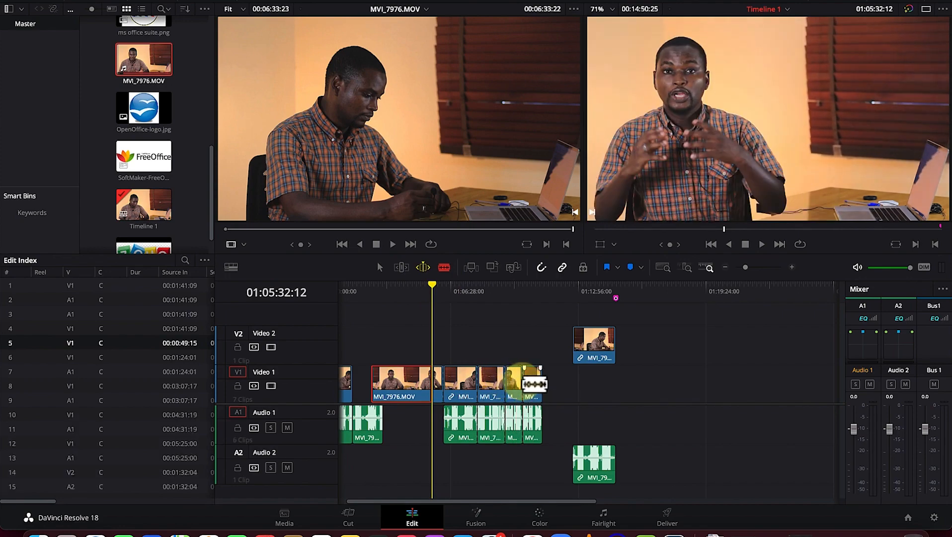
{"action": "left_click", "coordinate": [455, 385]}
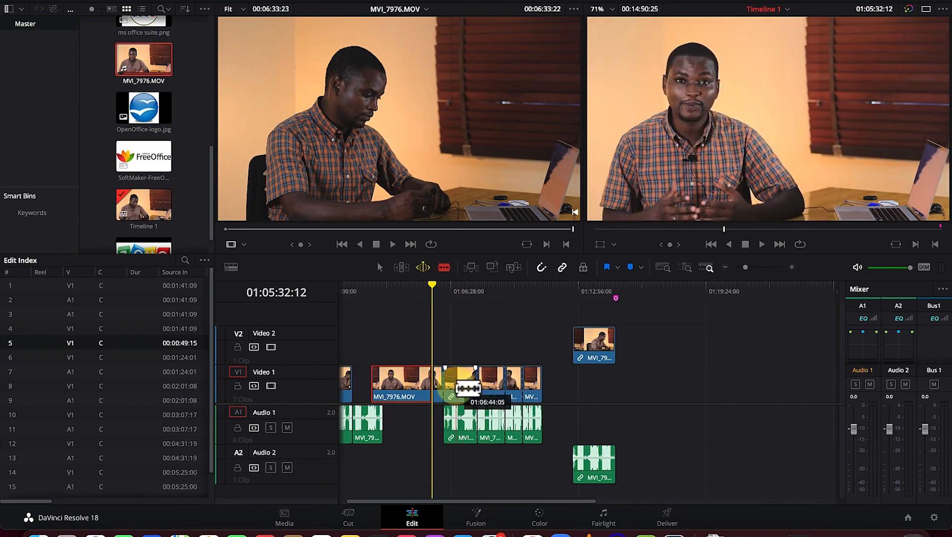
{"action": "left_click", "coordinate": [401, 384]}
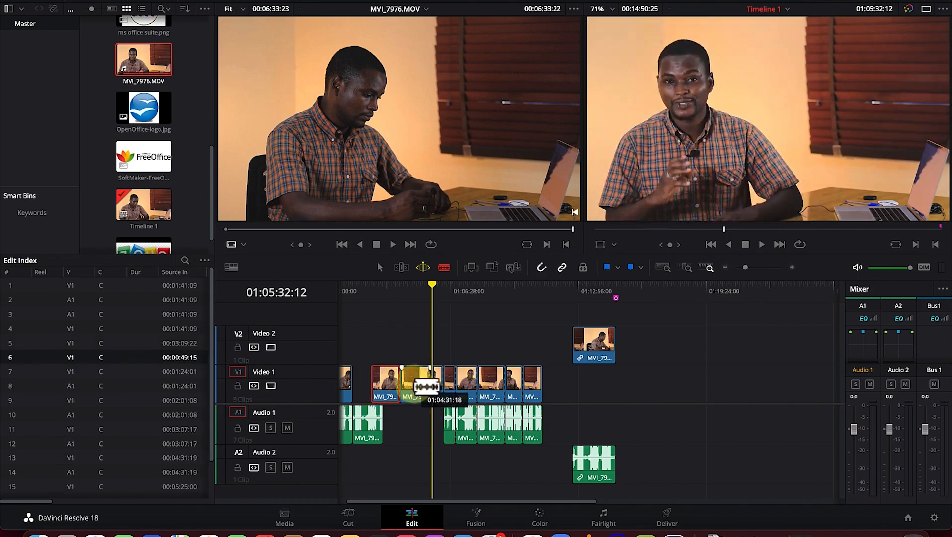
{"action": "left_click", "coordinate": [418, 386]}
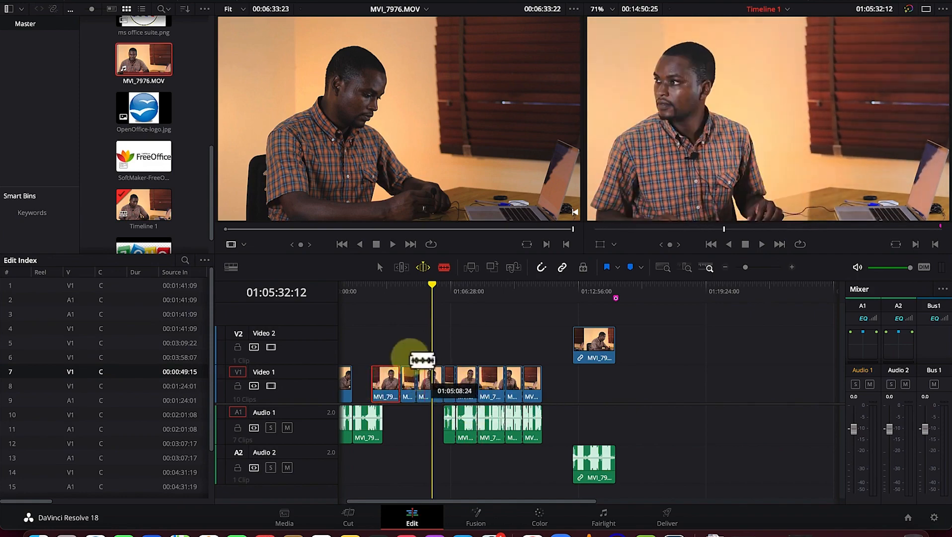
Step: In Selection Mode, move the cut piece with source in 00:03:07:17 up to Video 2 and Audio 2, and select the piece before it
{"action": "left_click", "coordinate": [379, 269]}
{"action": "left_click_drag", "start_coordinate": [496, 389], "coordinate": [494, 338]}
{"action": "left_click", "coordinate": [469, 378]}
{"action": "mouse_move", "coordinate": [465, 385]}
{"action": "left_mouse_down"}
{"action": "mouse_move", "coordinate": [464, 344]}
{"action": "mouse_move", "coordinate": [467, 384]}
{"action": "left_mouse_up"}
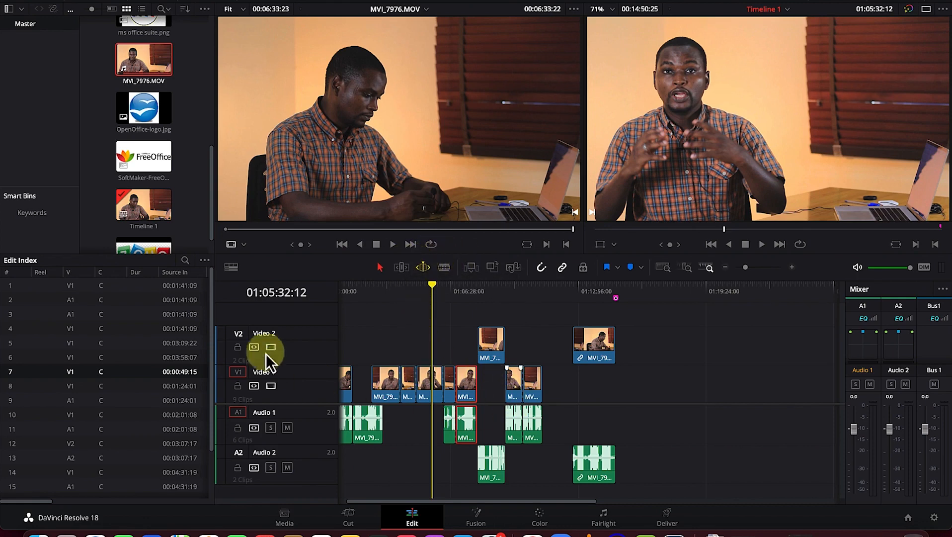
{"action": "left_click", "coordinate": [244, 244]}
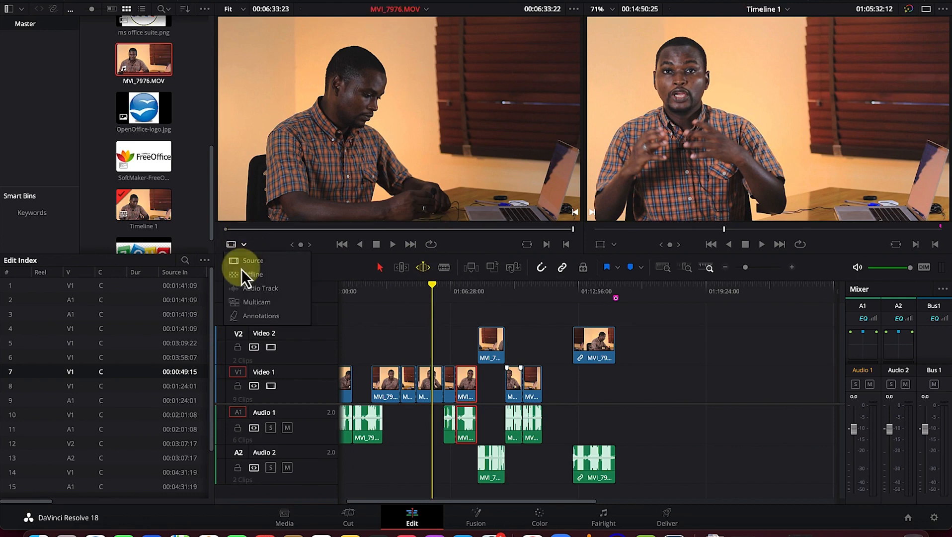
{"action": "left_click", "coordinate": [404, 336]}
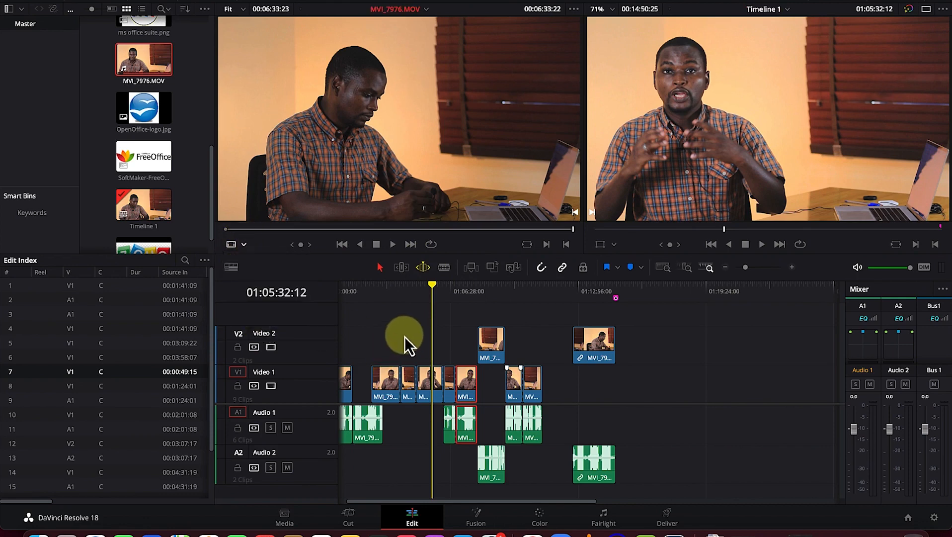